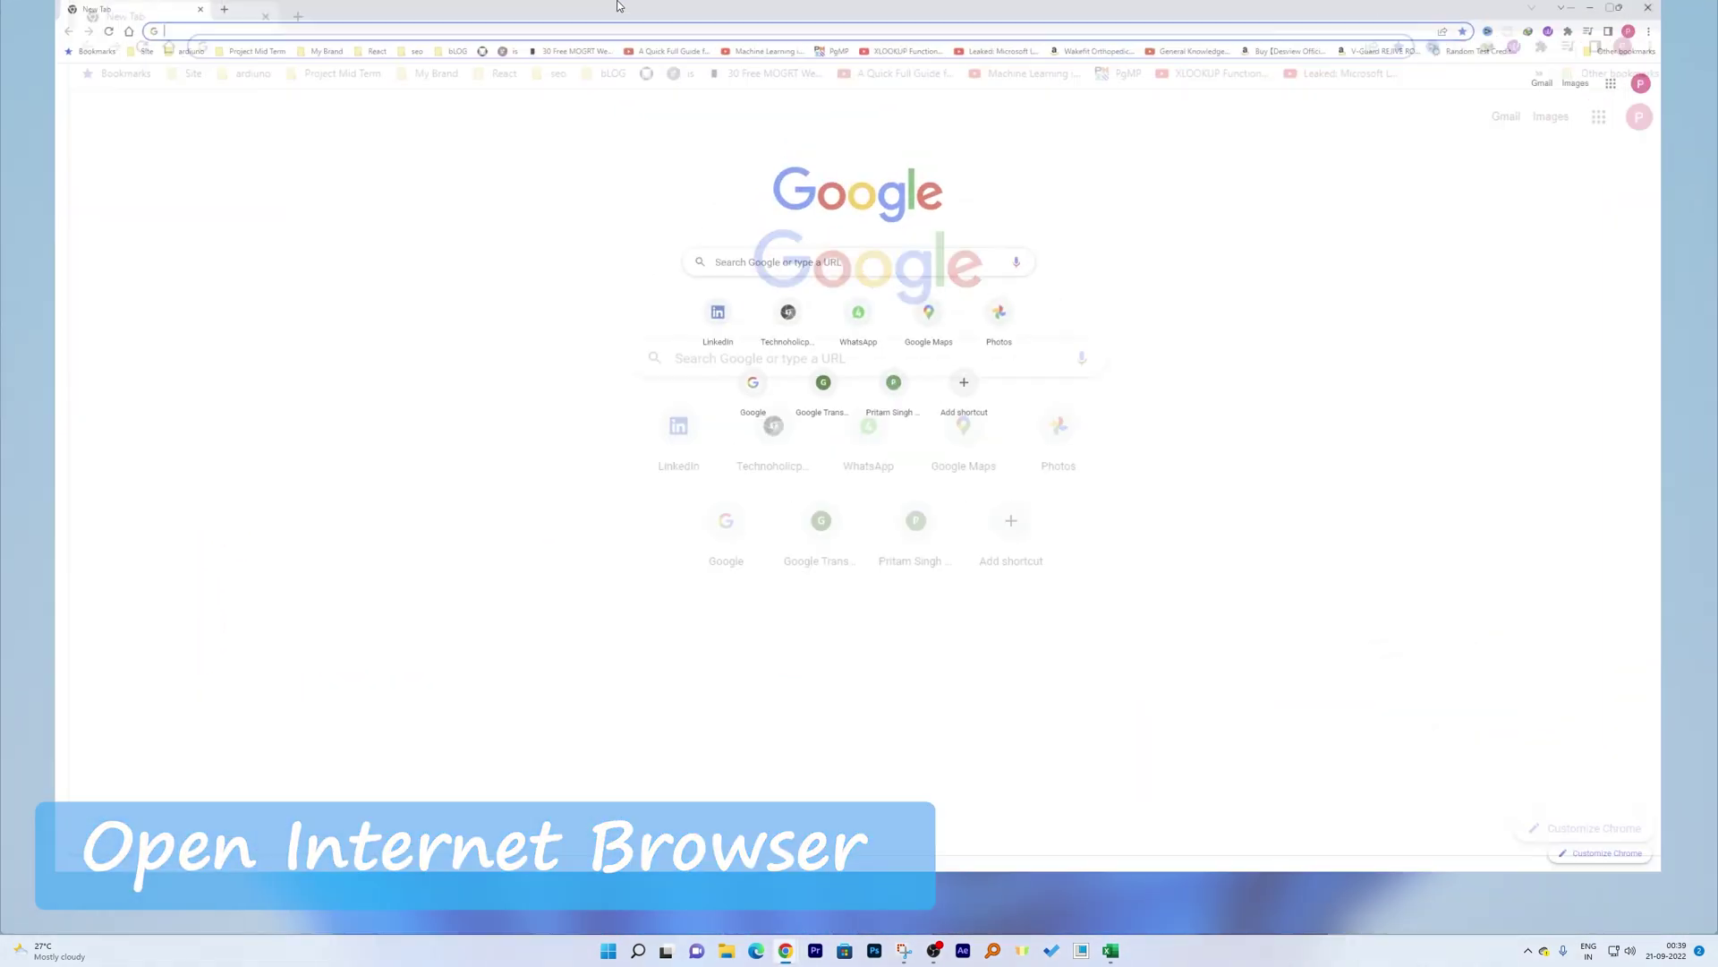
Open a new Chrome Incognito window and go to office.com.
left_click(1704, 35)
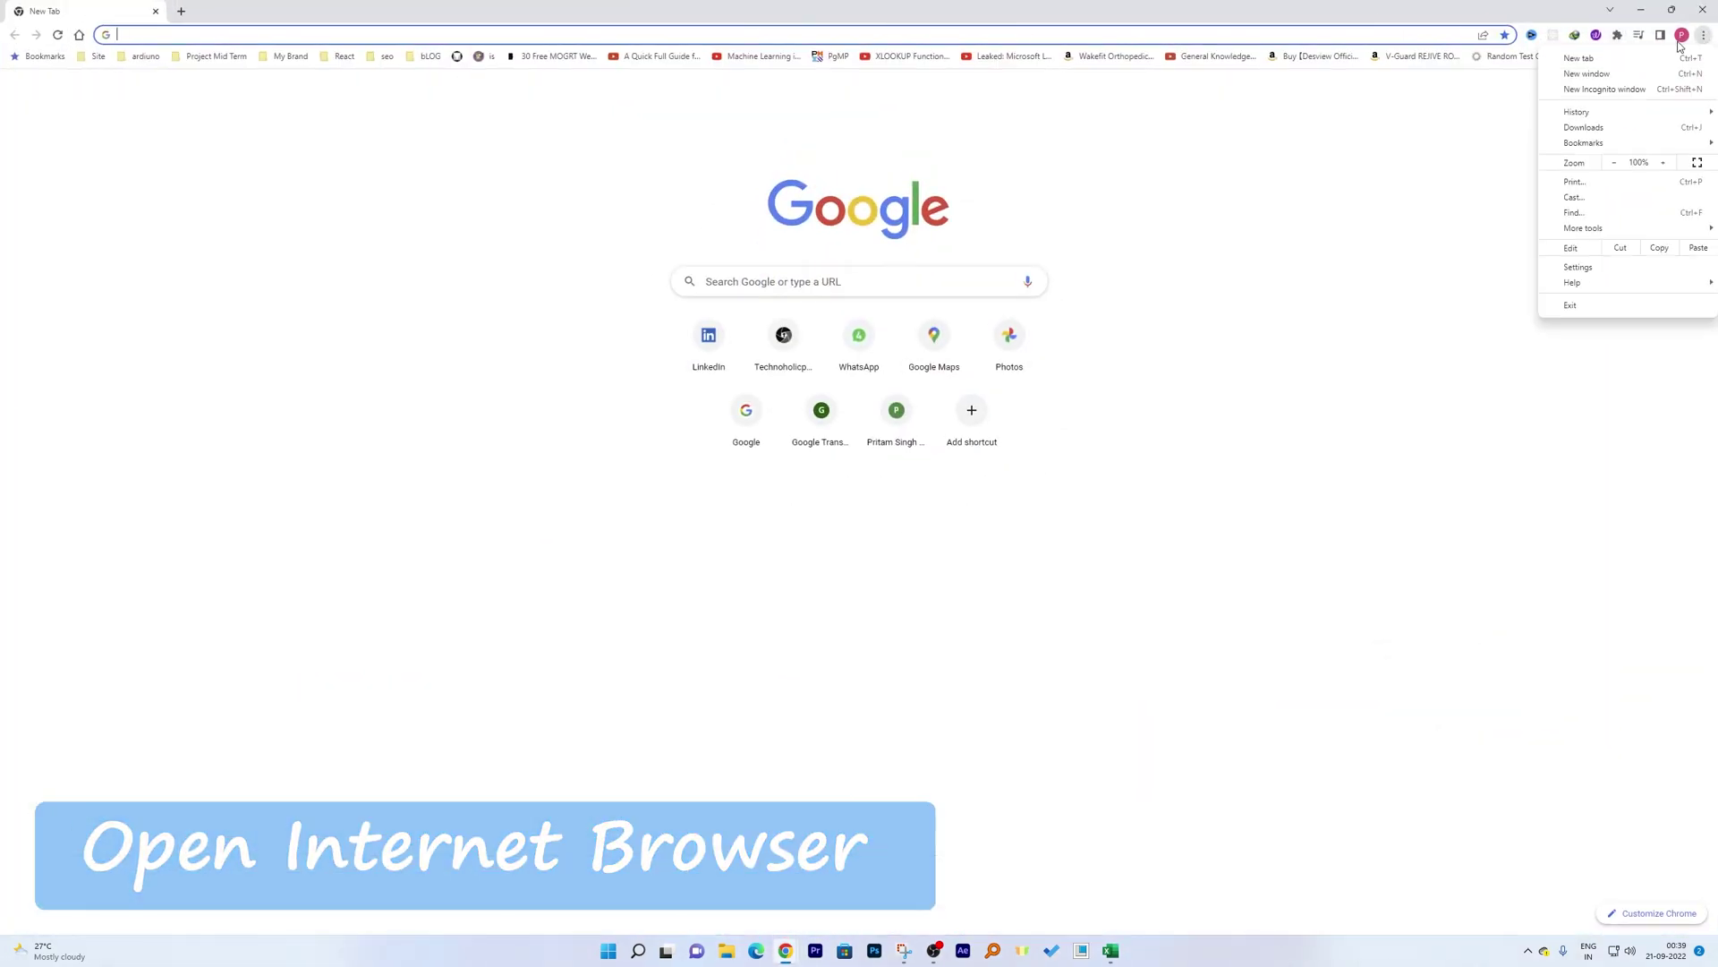
left_click(1602, 89)
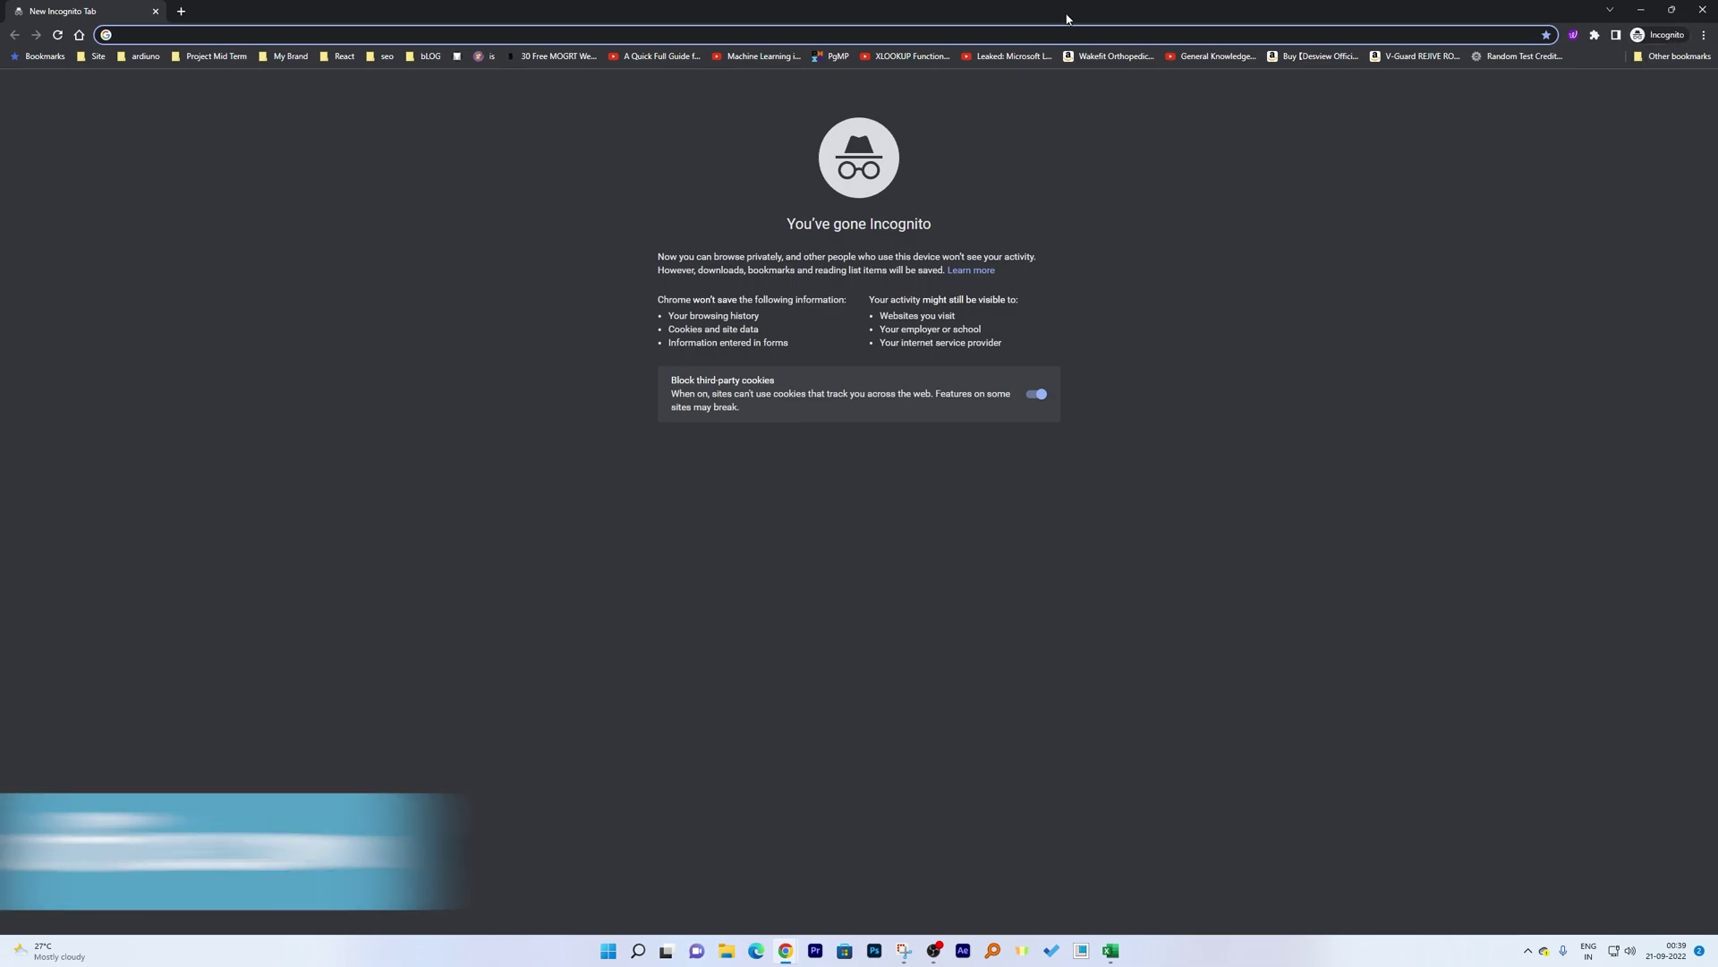
type("office.com")
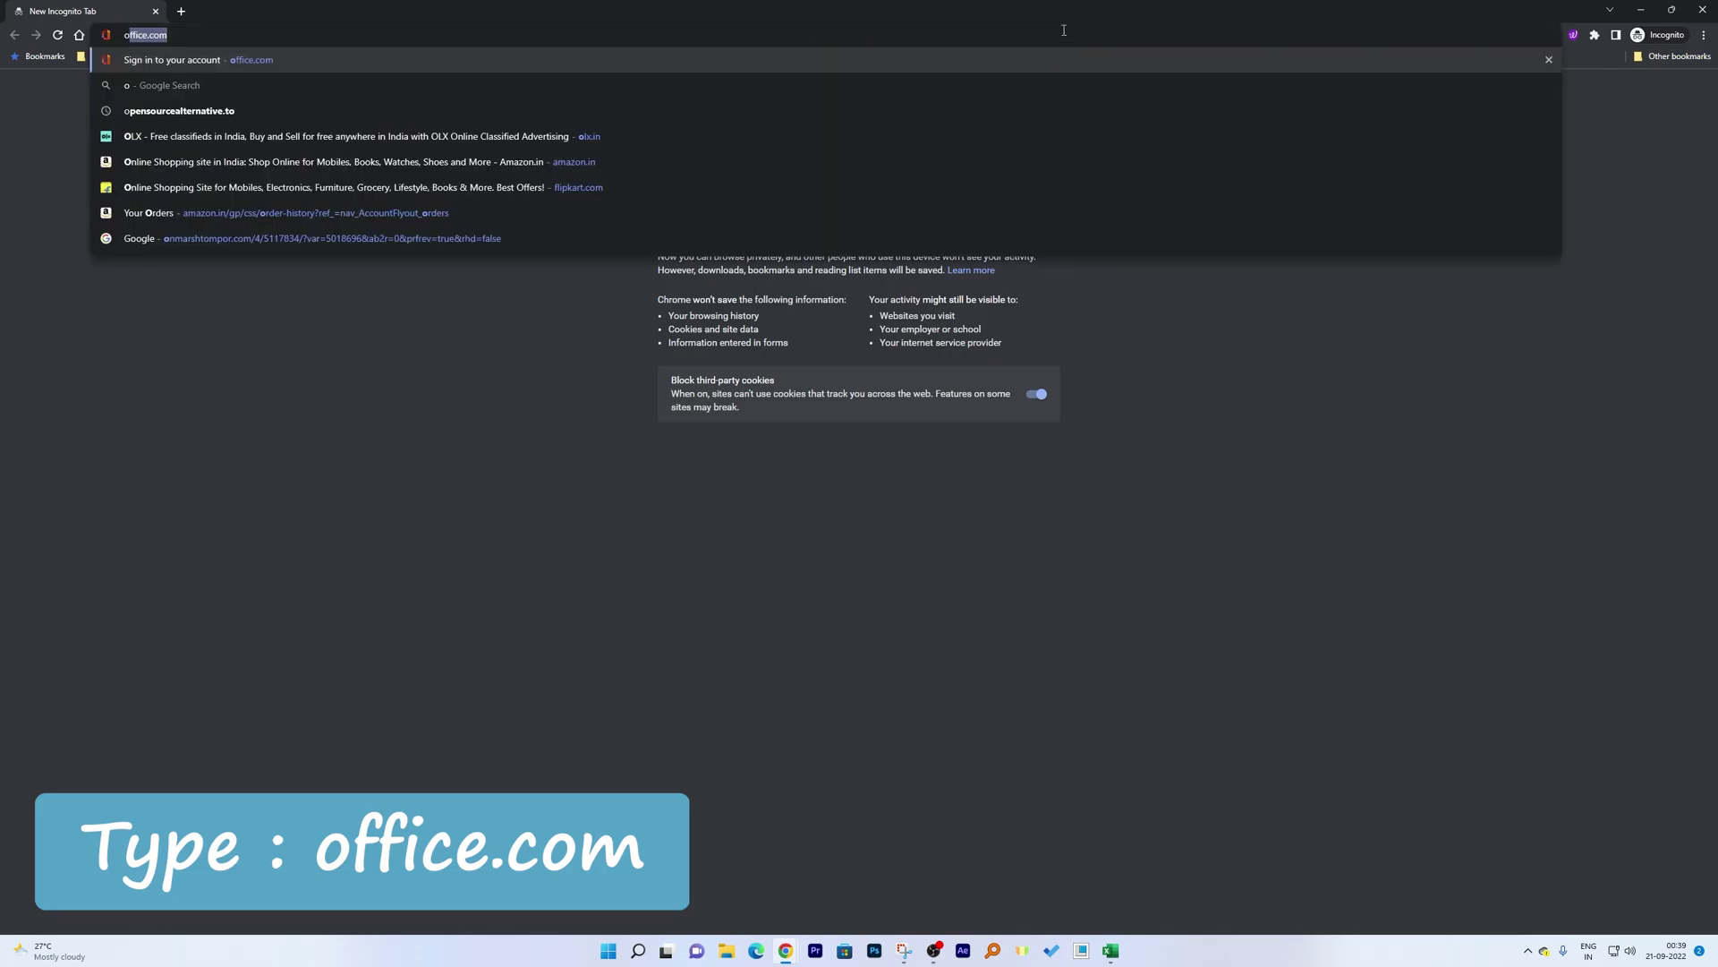
key("Return")
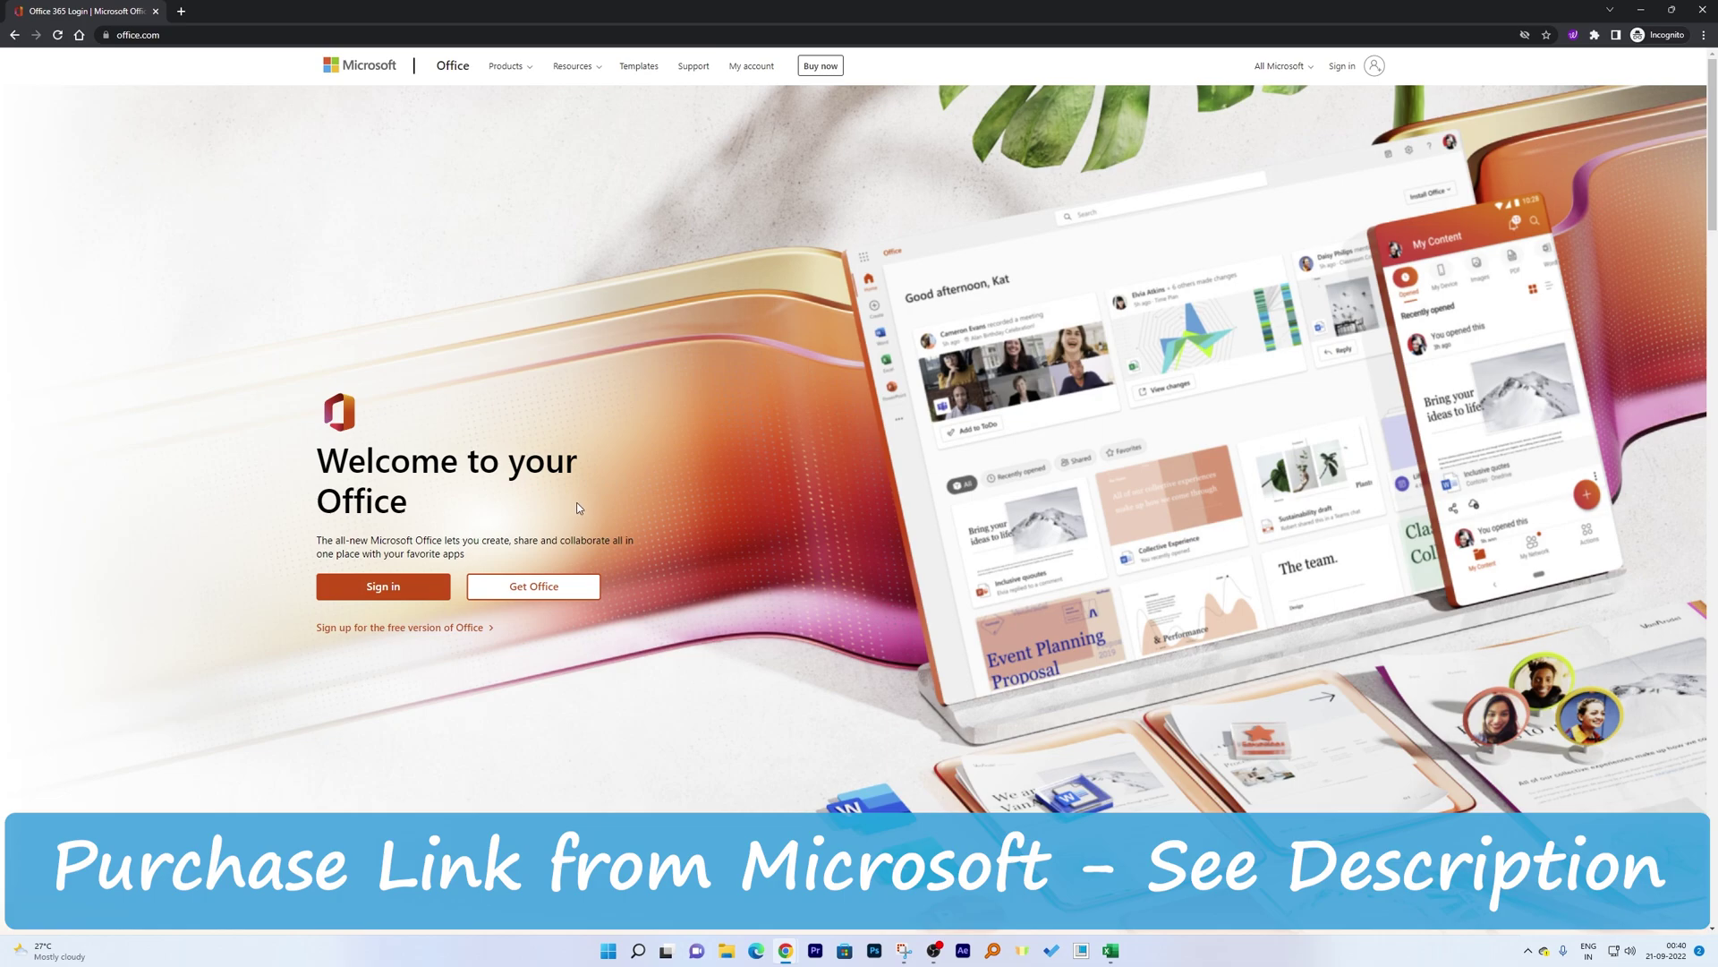
Sign in to office.com with the pasted work account email and password.
left_click(376, 583)
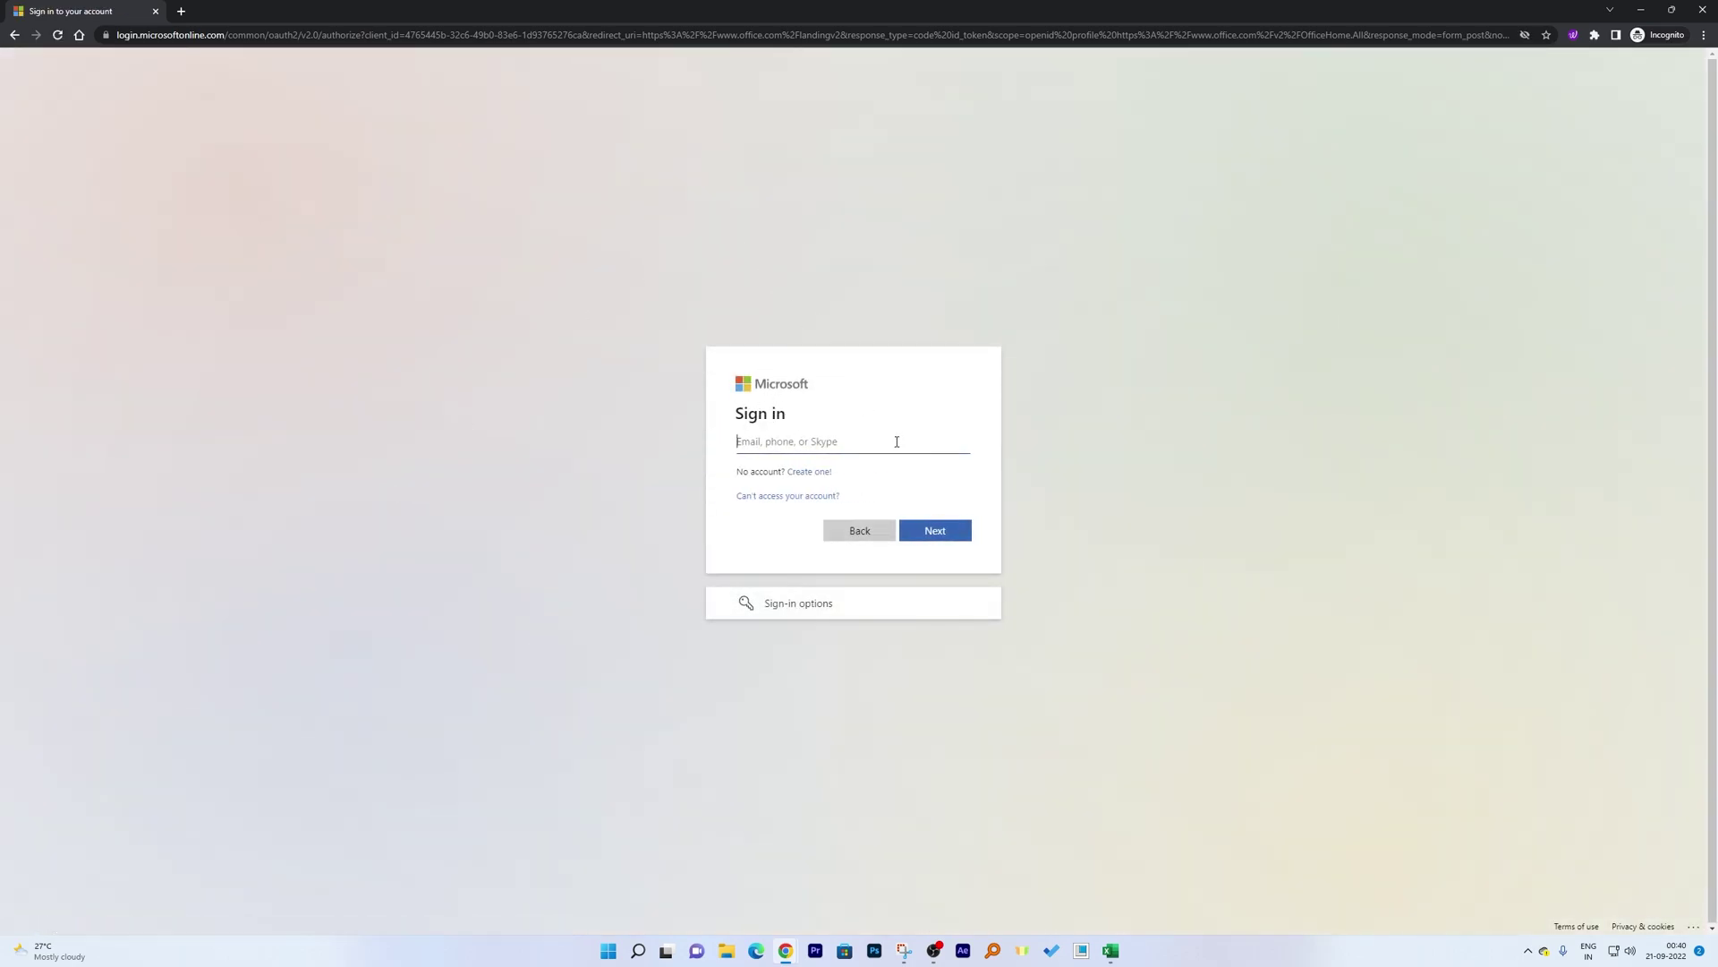
right_click(805, 441)
left_click(859, 564)
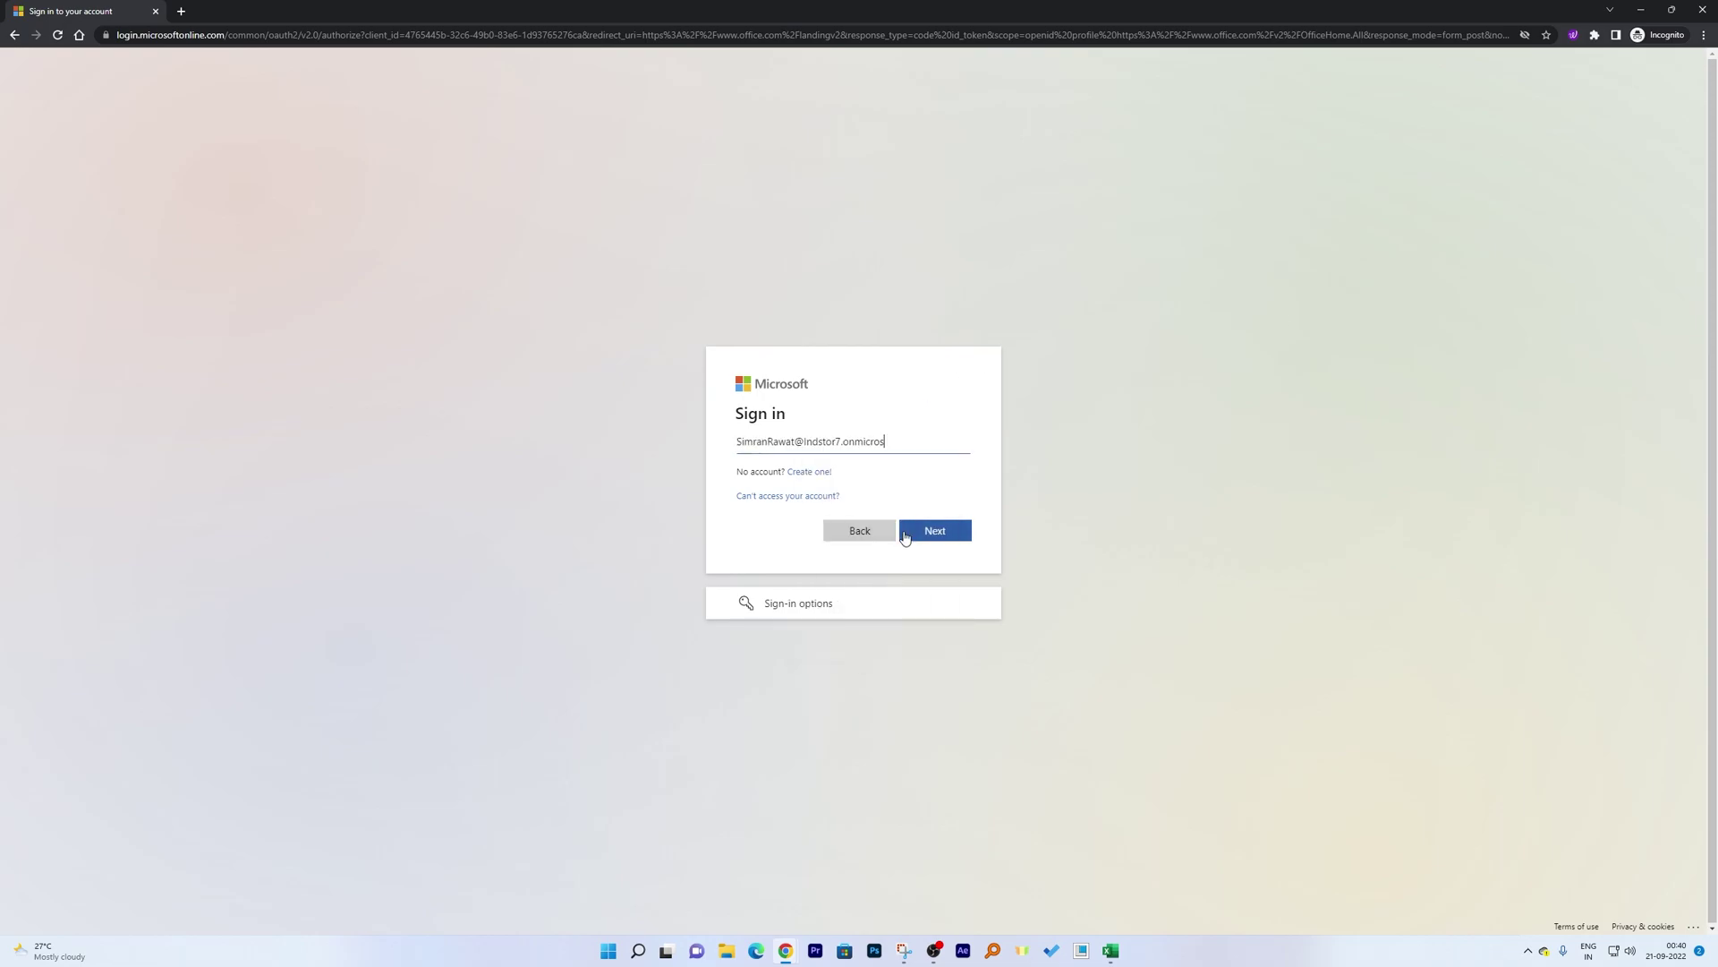
key("Return")
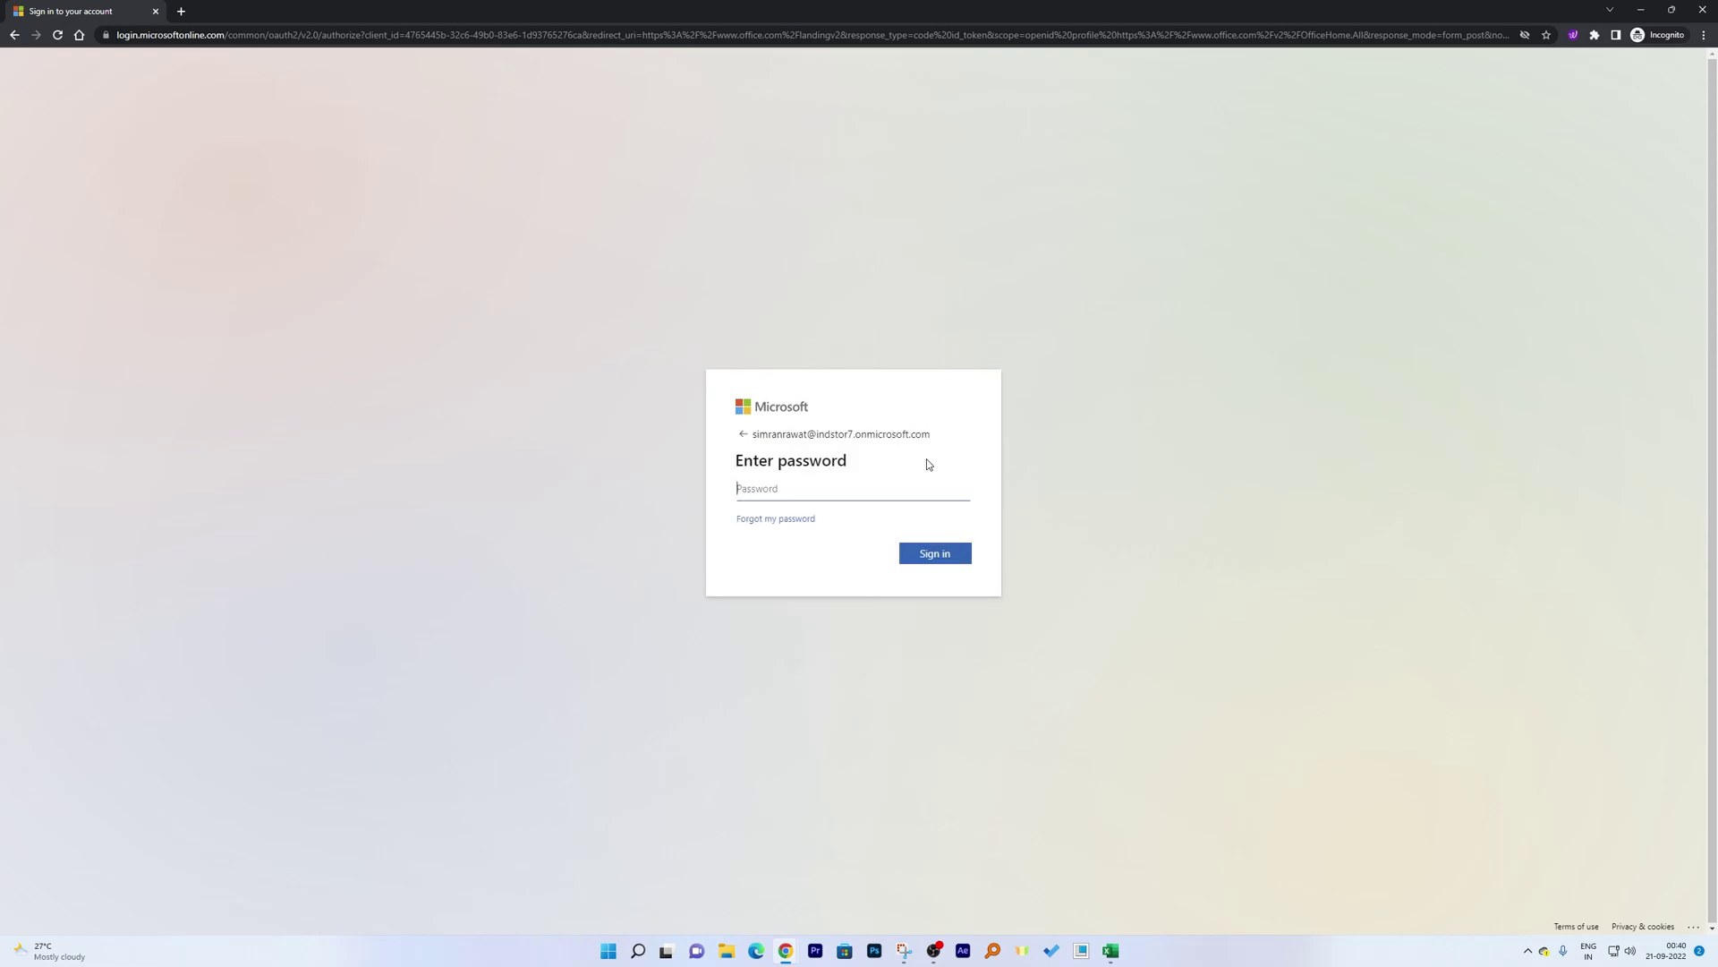
left_click(873, 561)
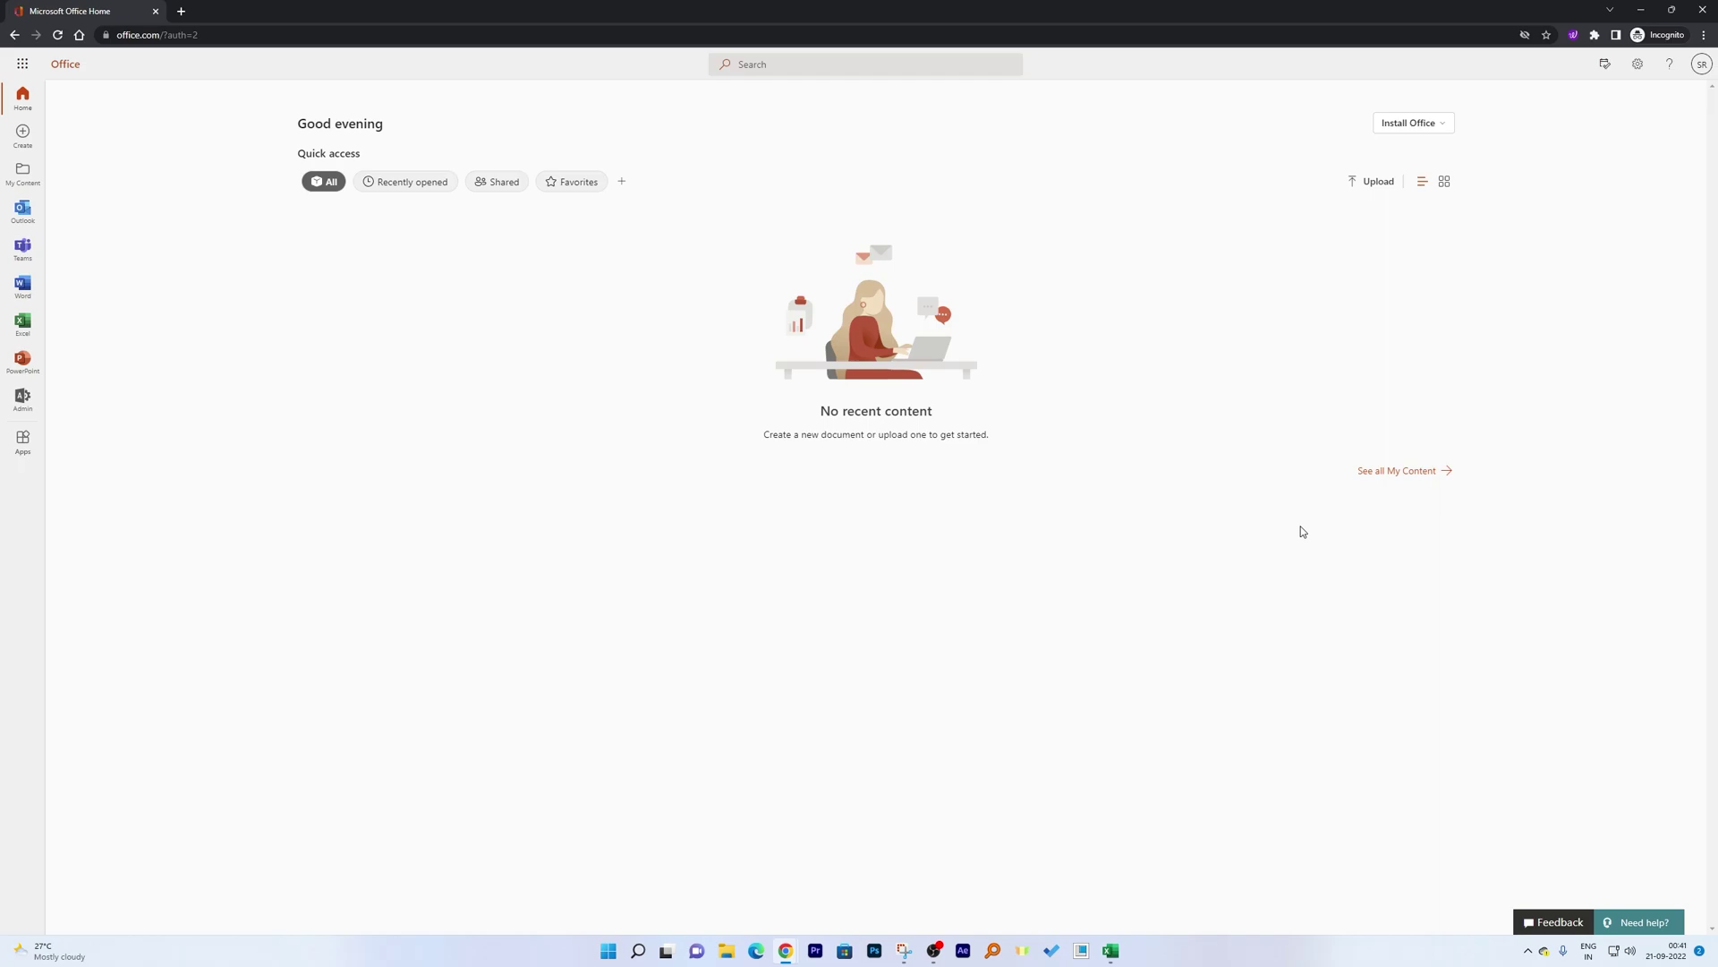
mouse_move(1302, 532)
left_mouse_down()
mouse_move(815, 716)
mouse_move(853, 569)
left_mouse_up()
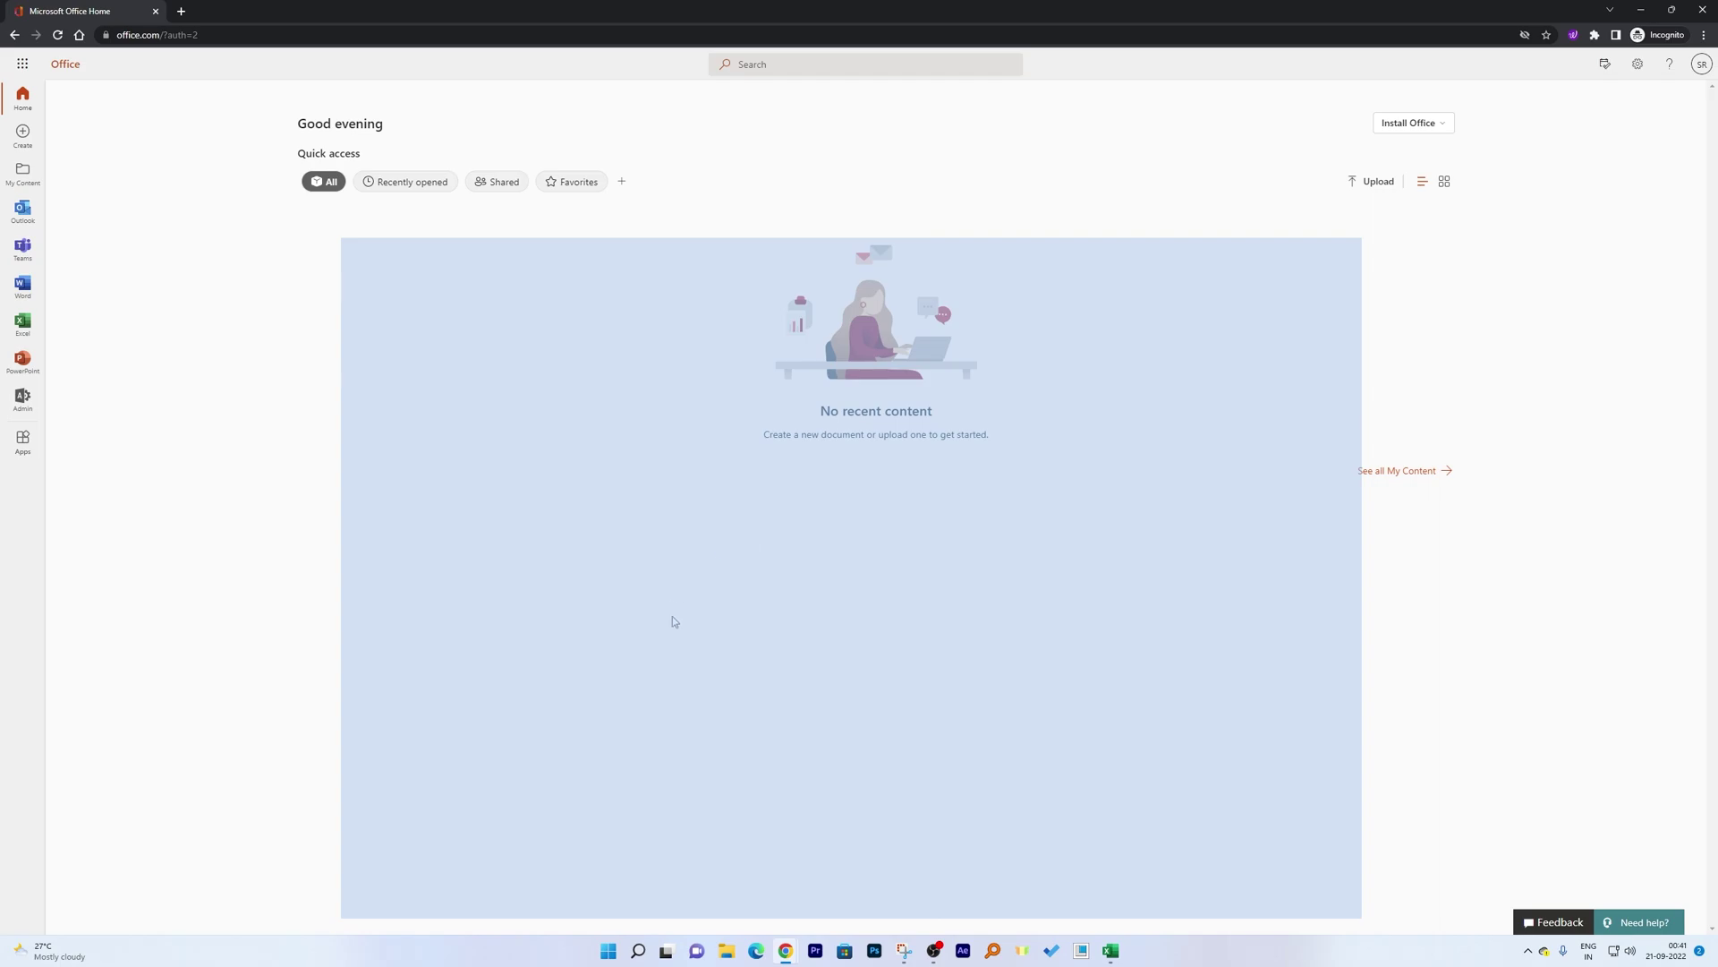
mouse_move(1089, 549)
left_mouse_down()
mouse_move(997, 542)
mouse_move(959, 602)
mouse_move(839, 495)
mouse_move(652, 537)
mouse_move(811, 581)
mouse_move(1078, 578)
mouse_move(991, 580)
left_mouse_up()
mouse_move(762, 611)
left_mouse_down()
mouse_move(722, 533)
mouse_move(738, 711)
left_mouse_up()
left_click_drag(874, 652, 873, 652)
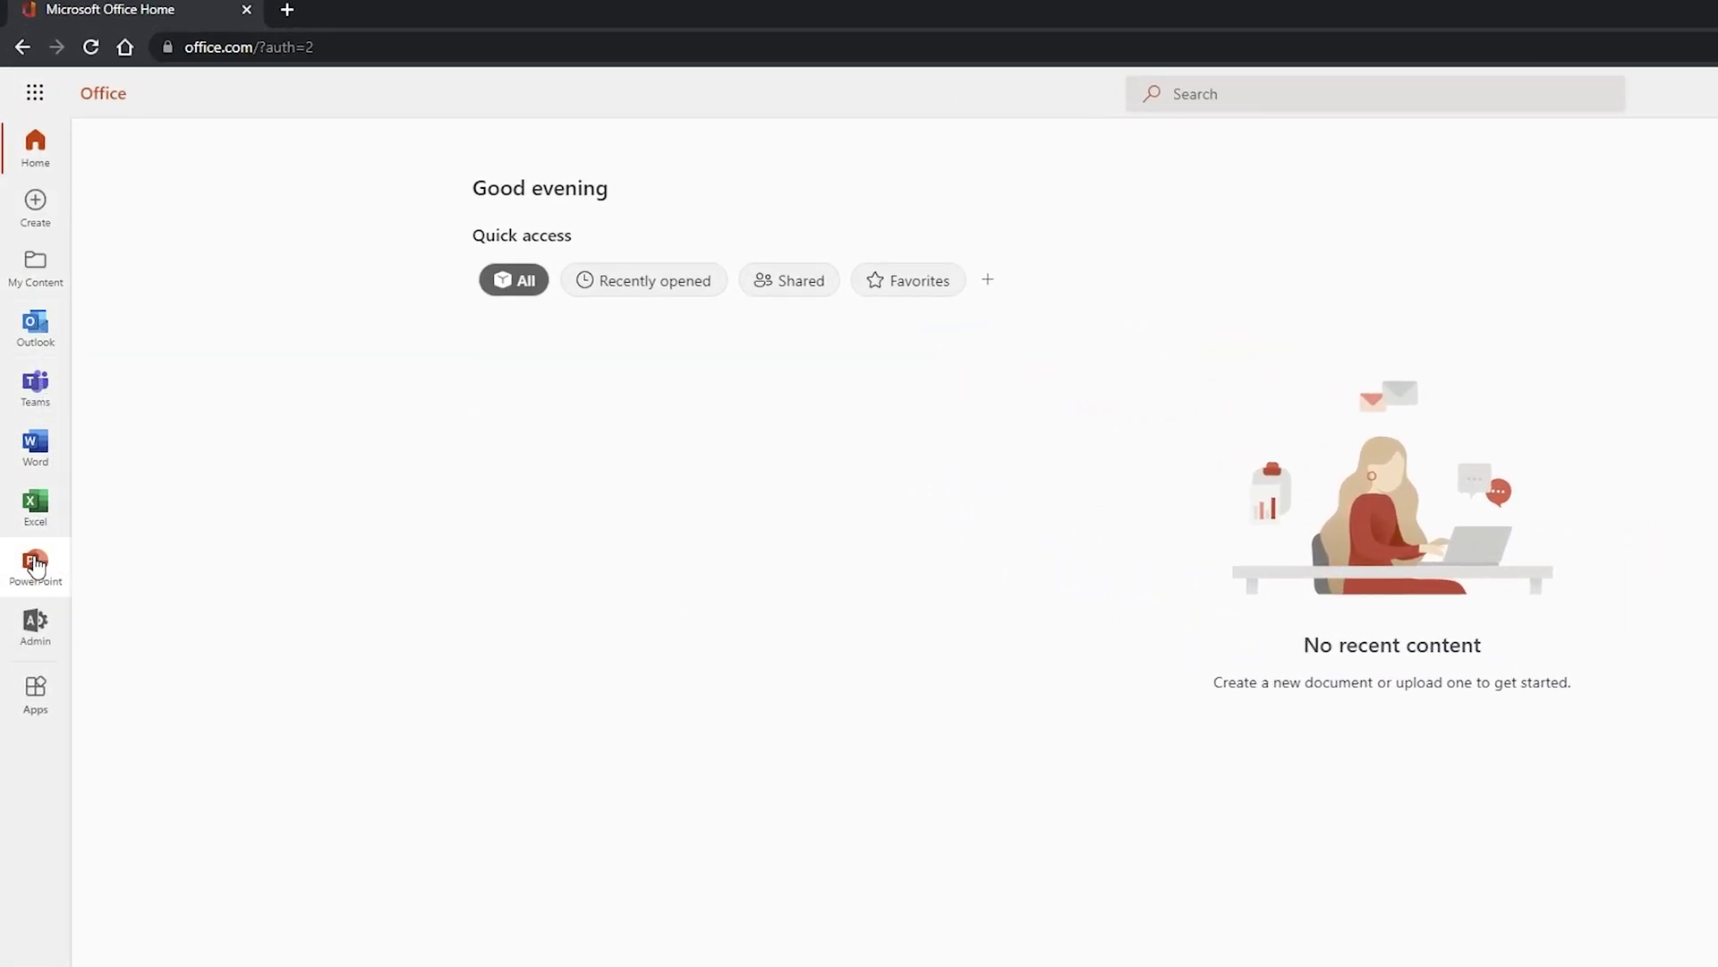
left_click(41, 696)
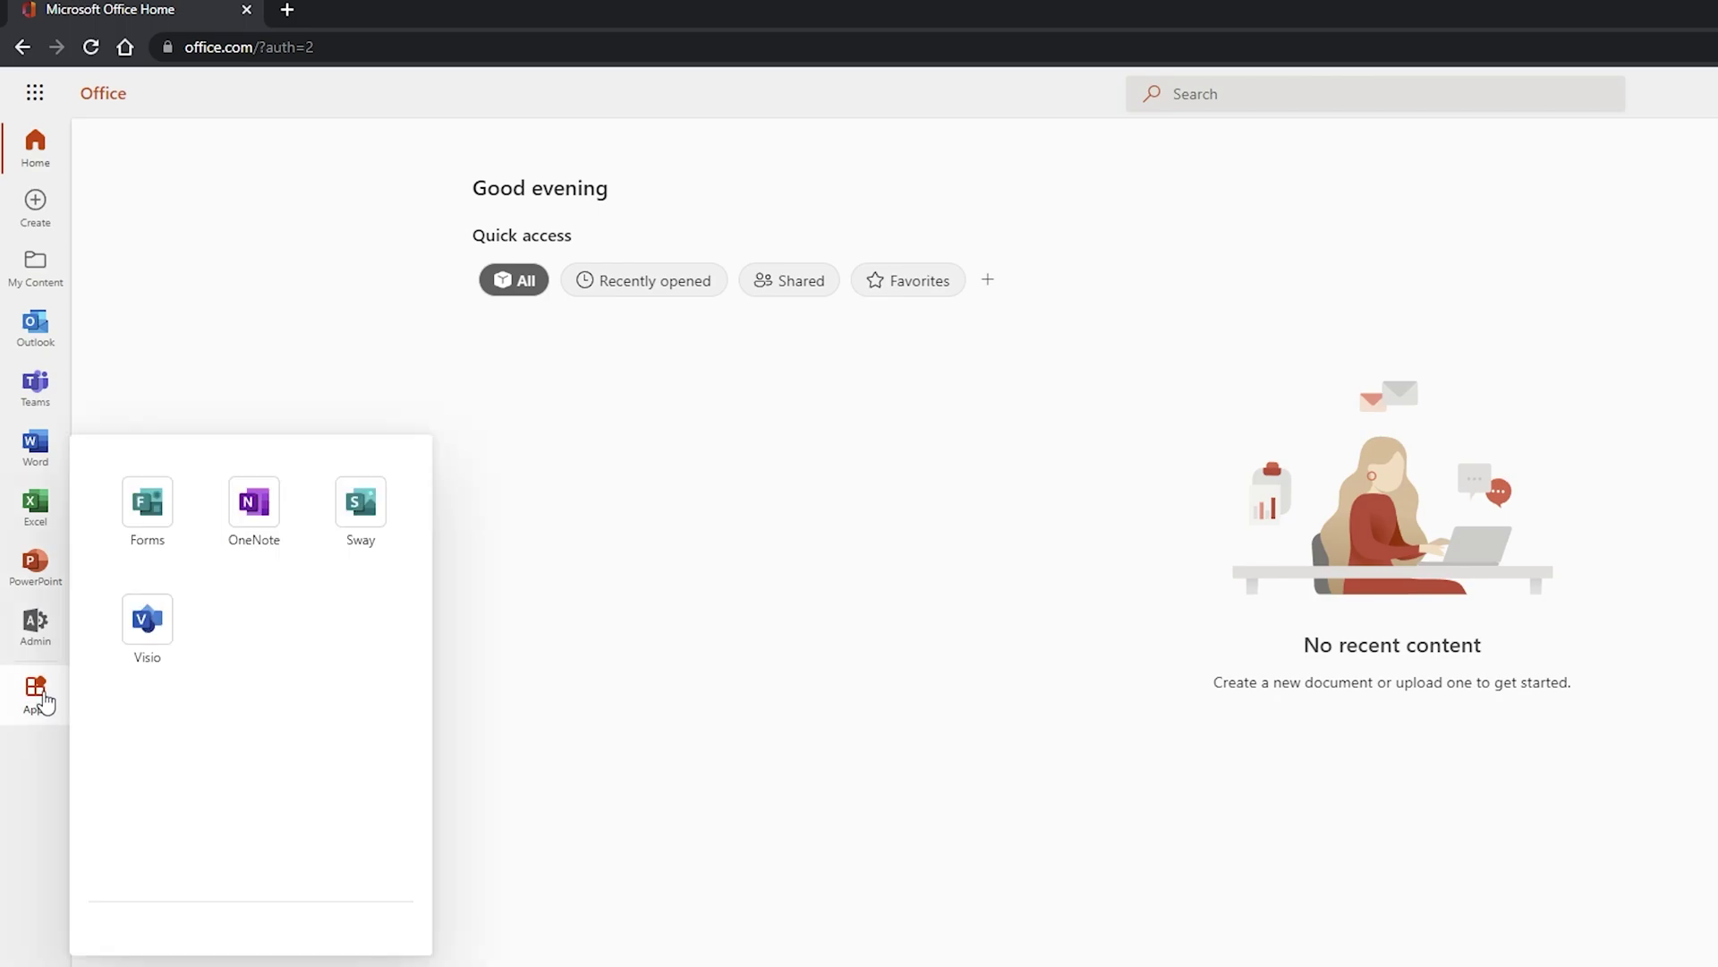
left_click(40, 698)
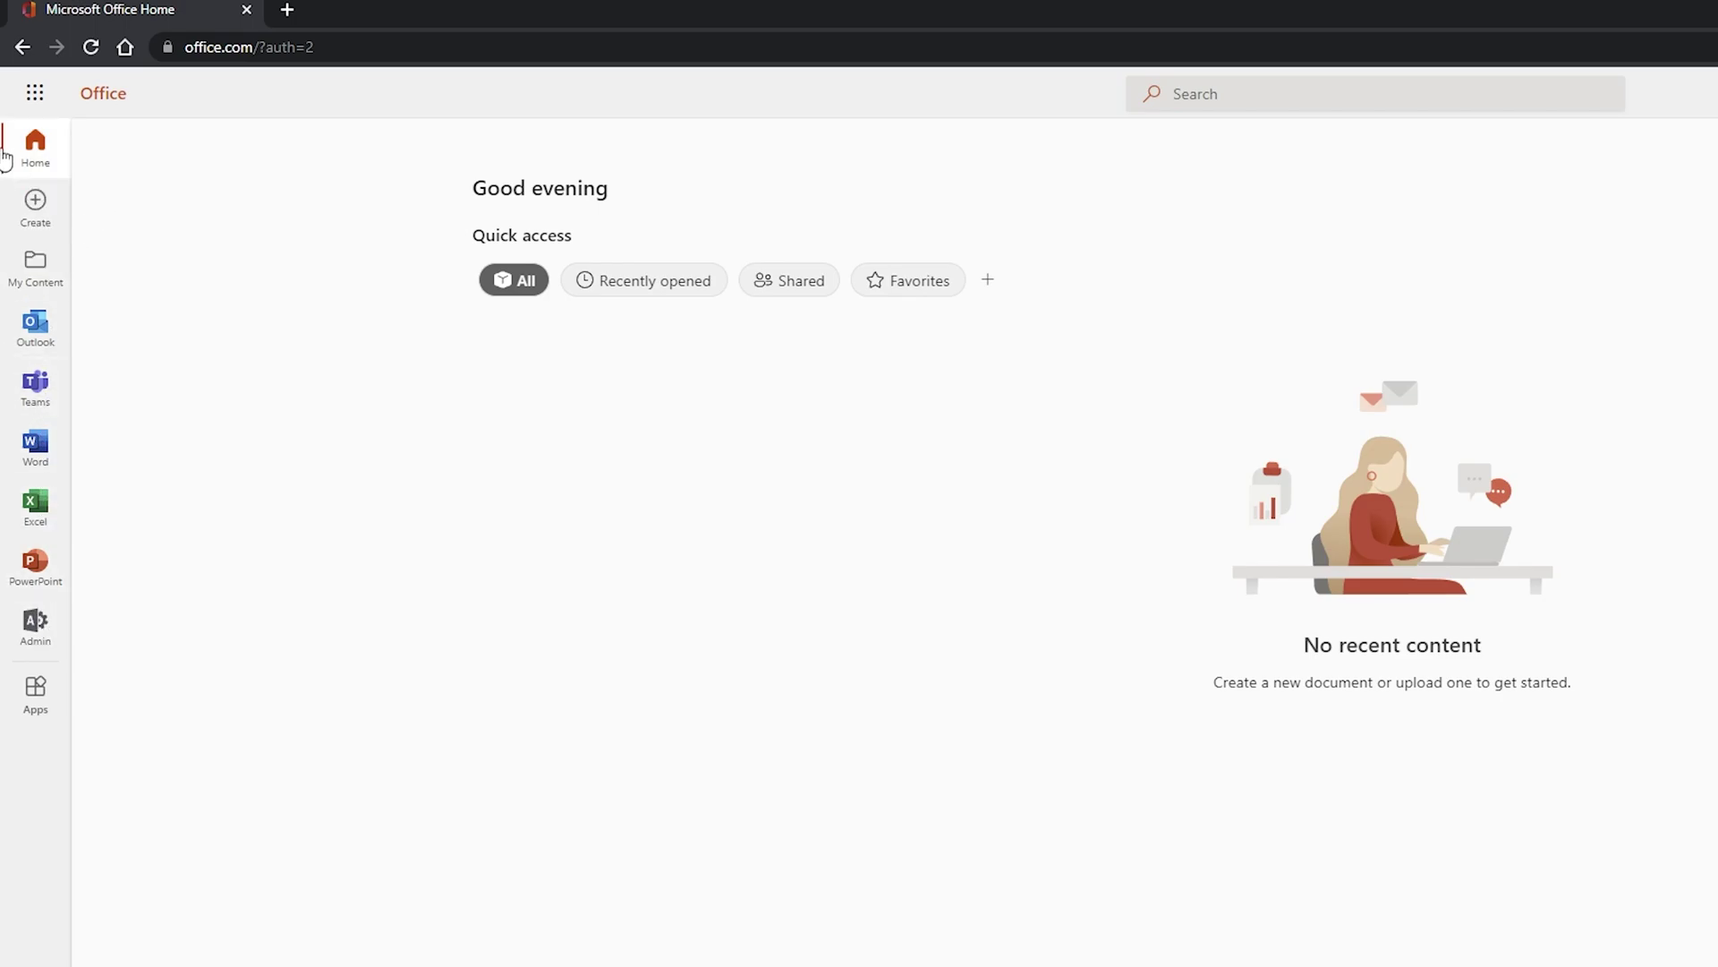
left_click(34, 93)
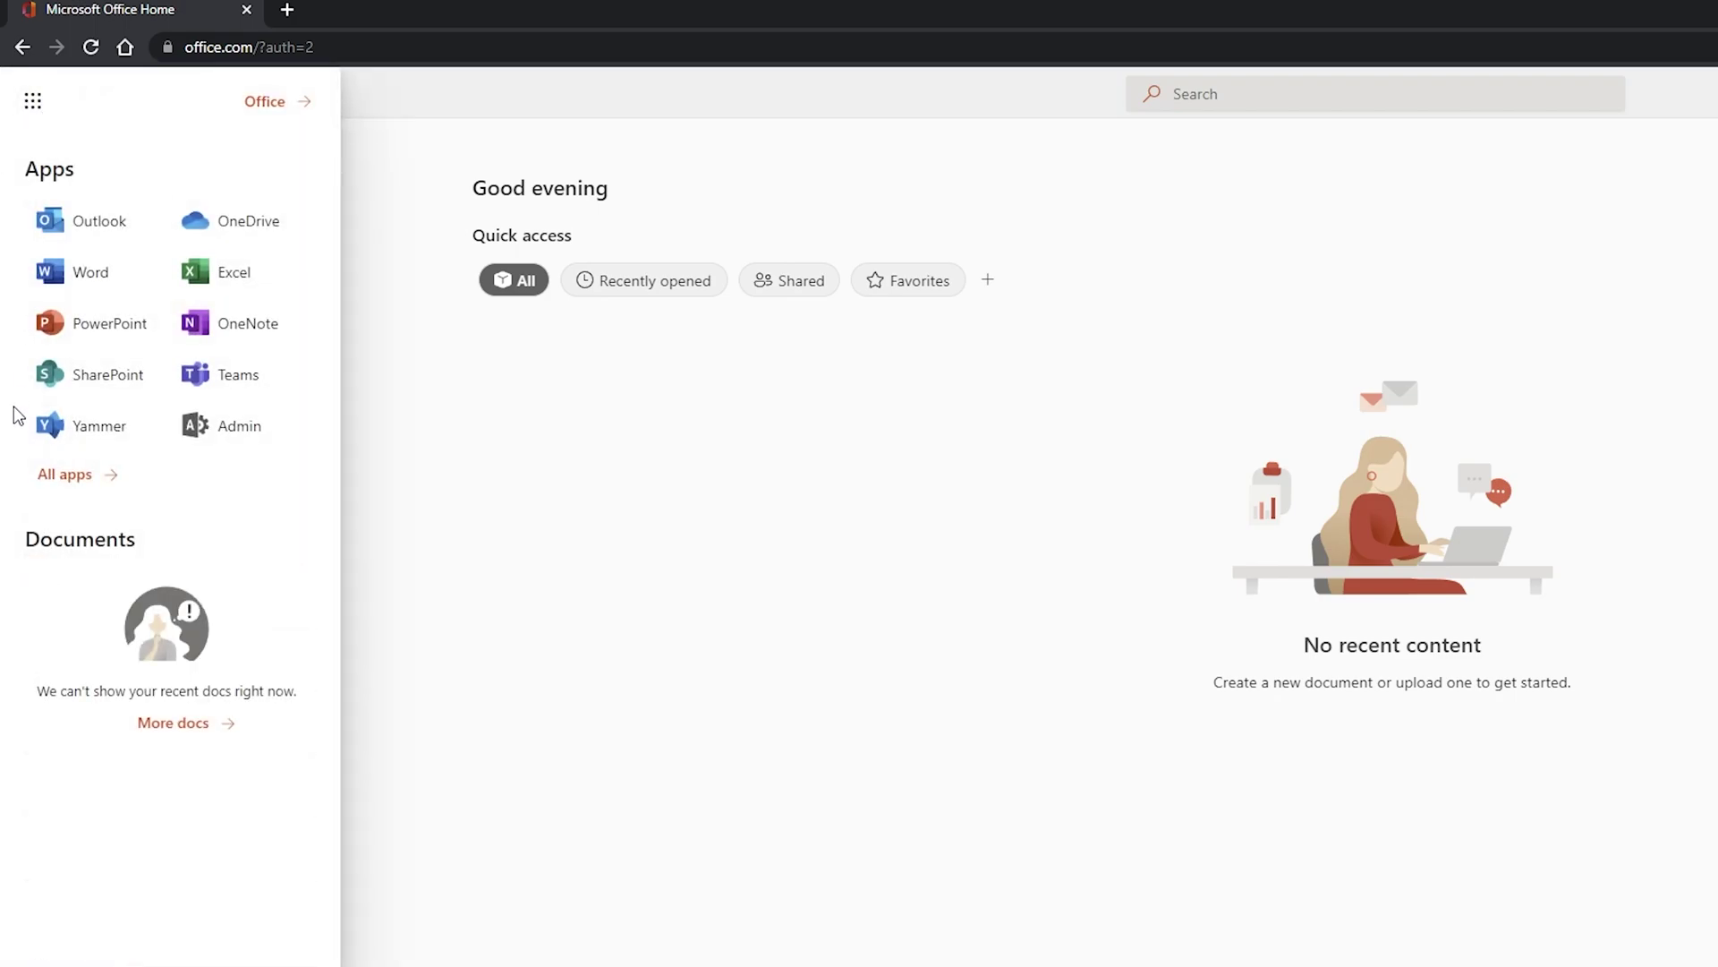
left_click(103, 484)
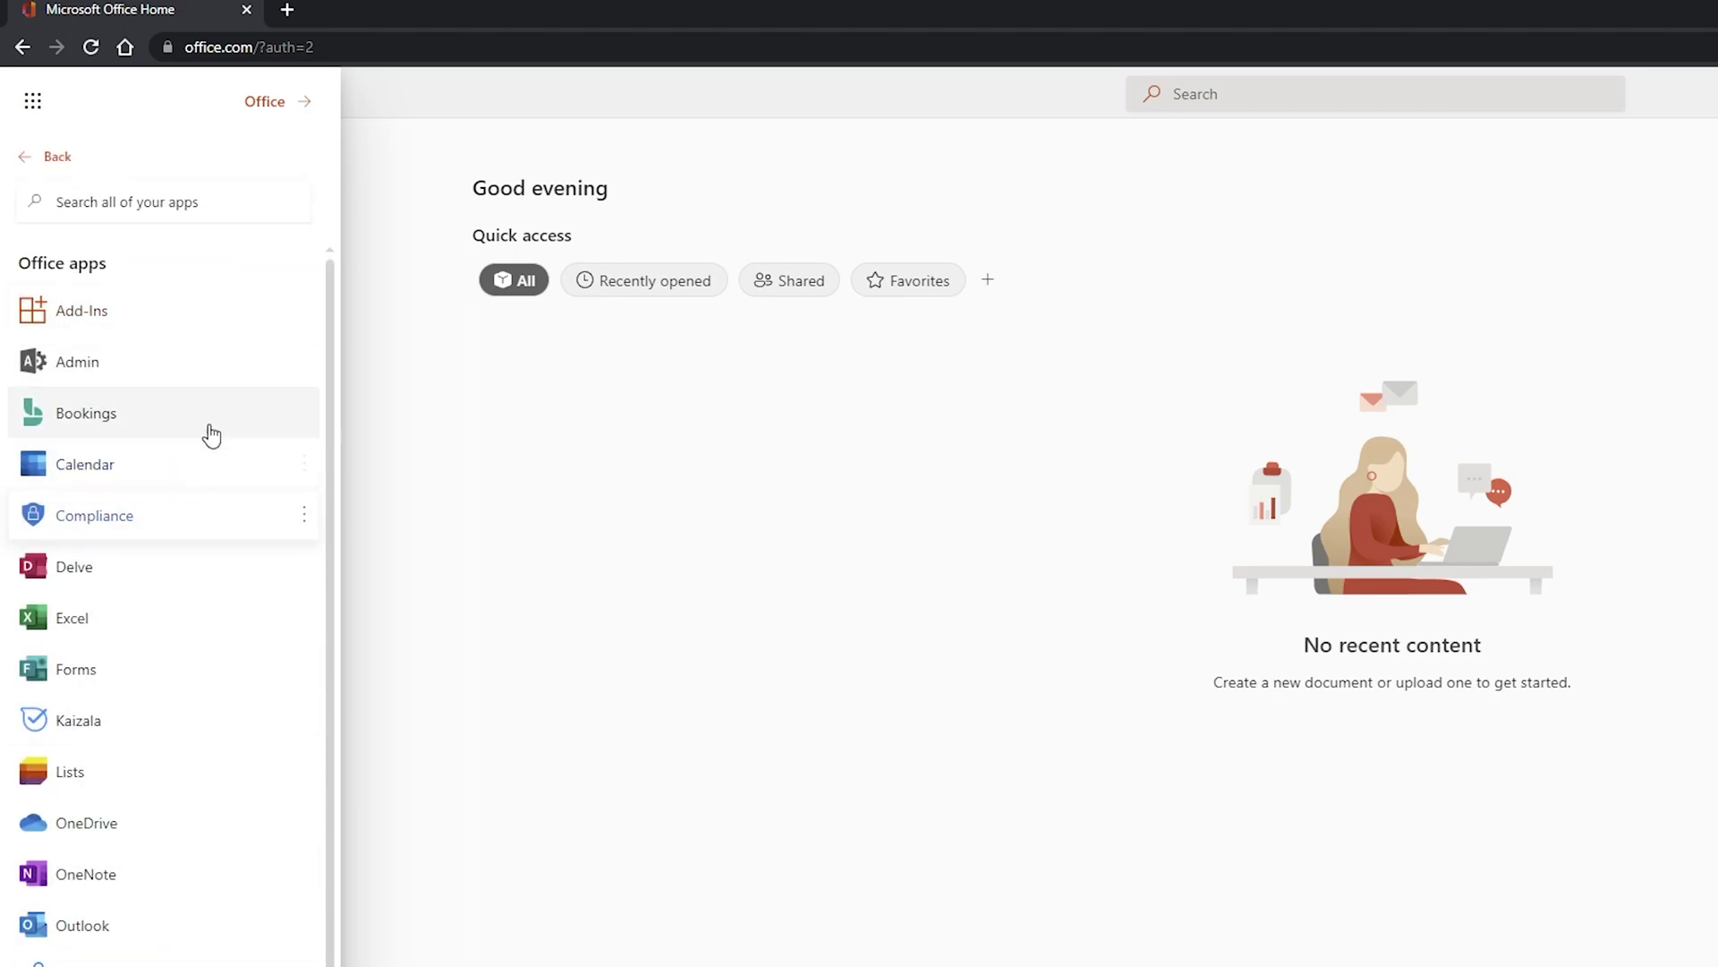
left_click(624, 503)
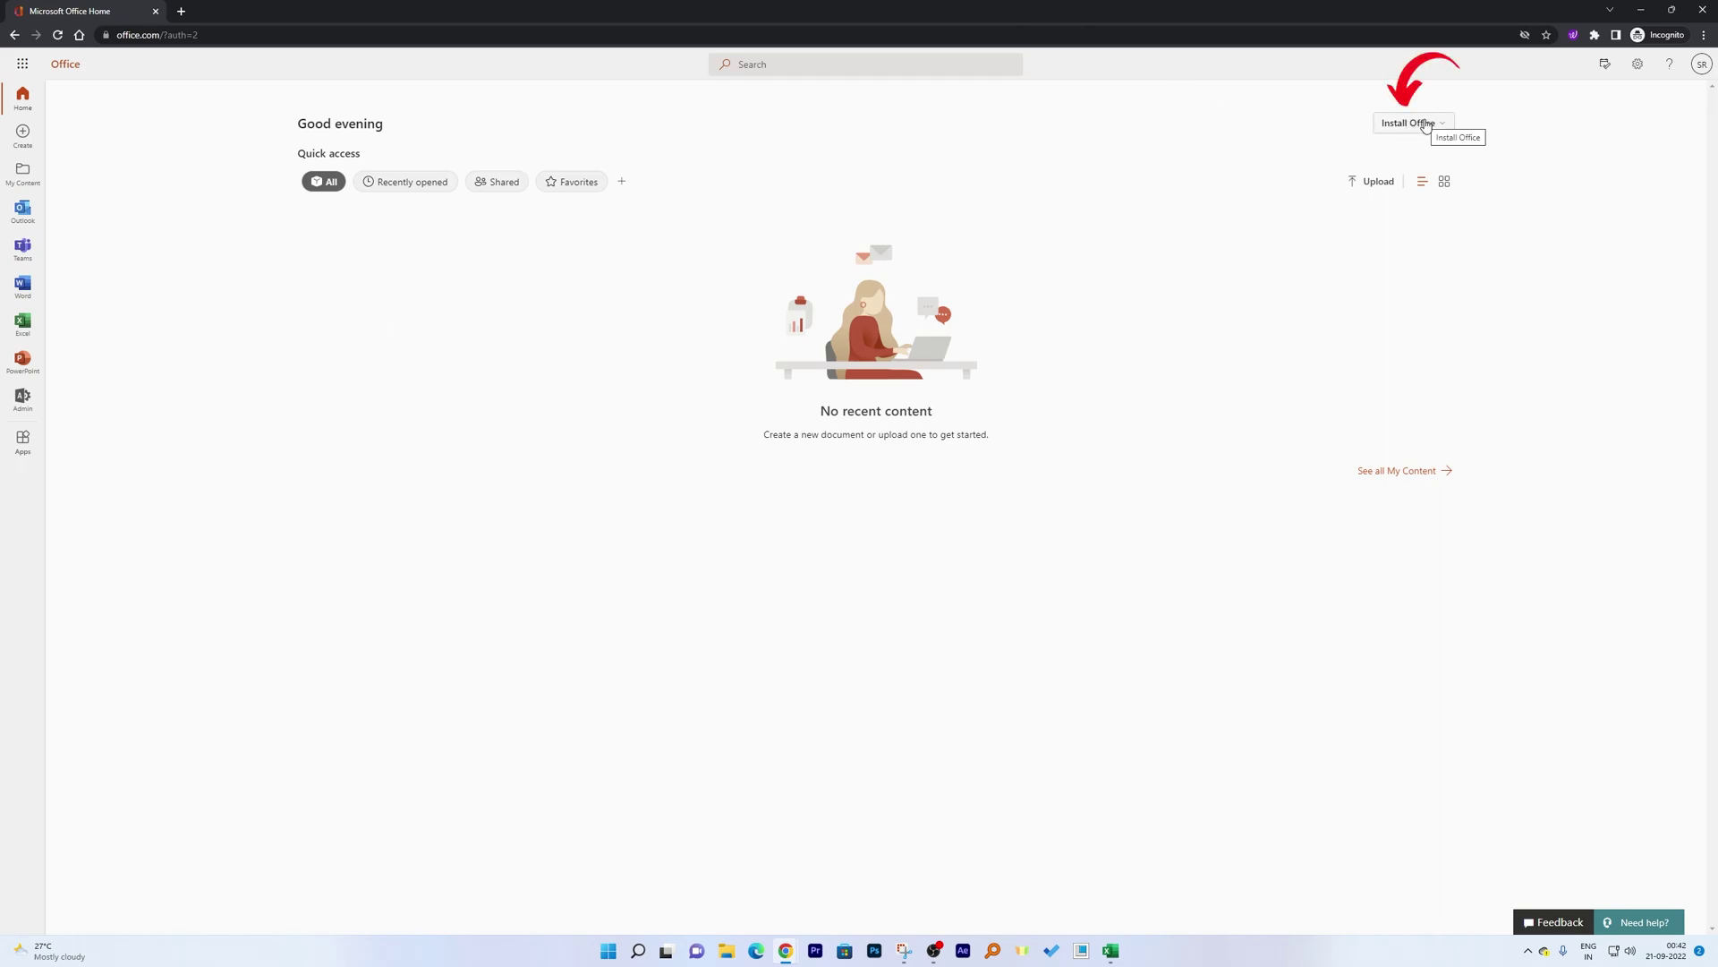
Download the Office 365 apps installer, OfficeSetup.exe, and show its download actions.
left_click(1426, 125)
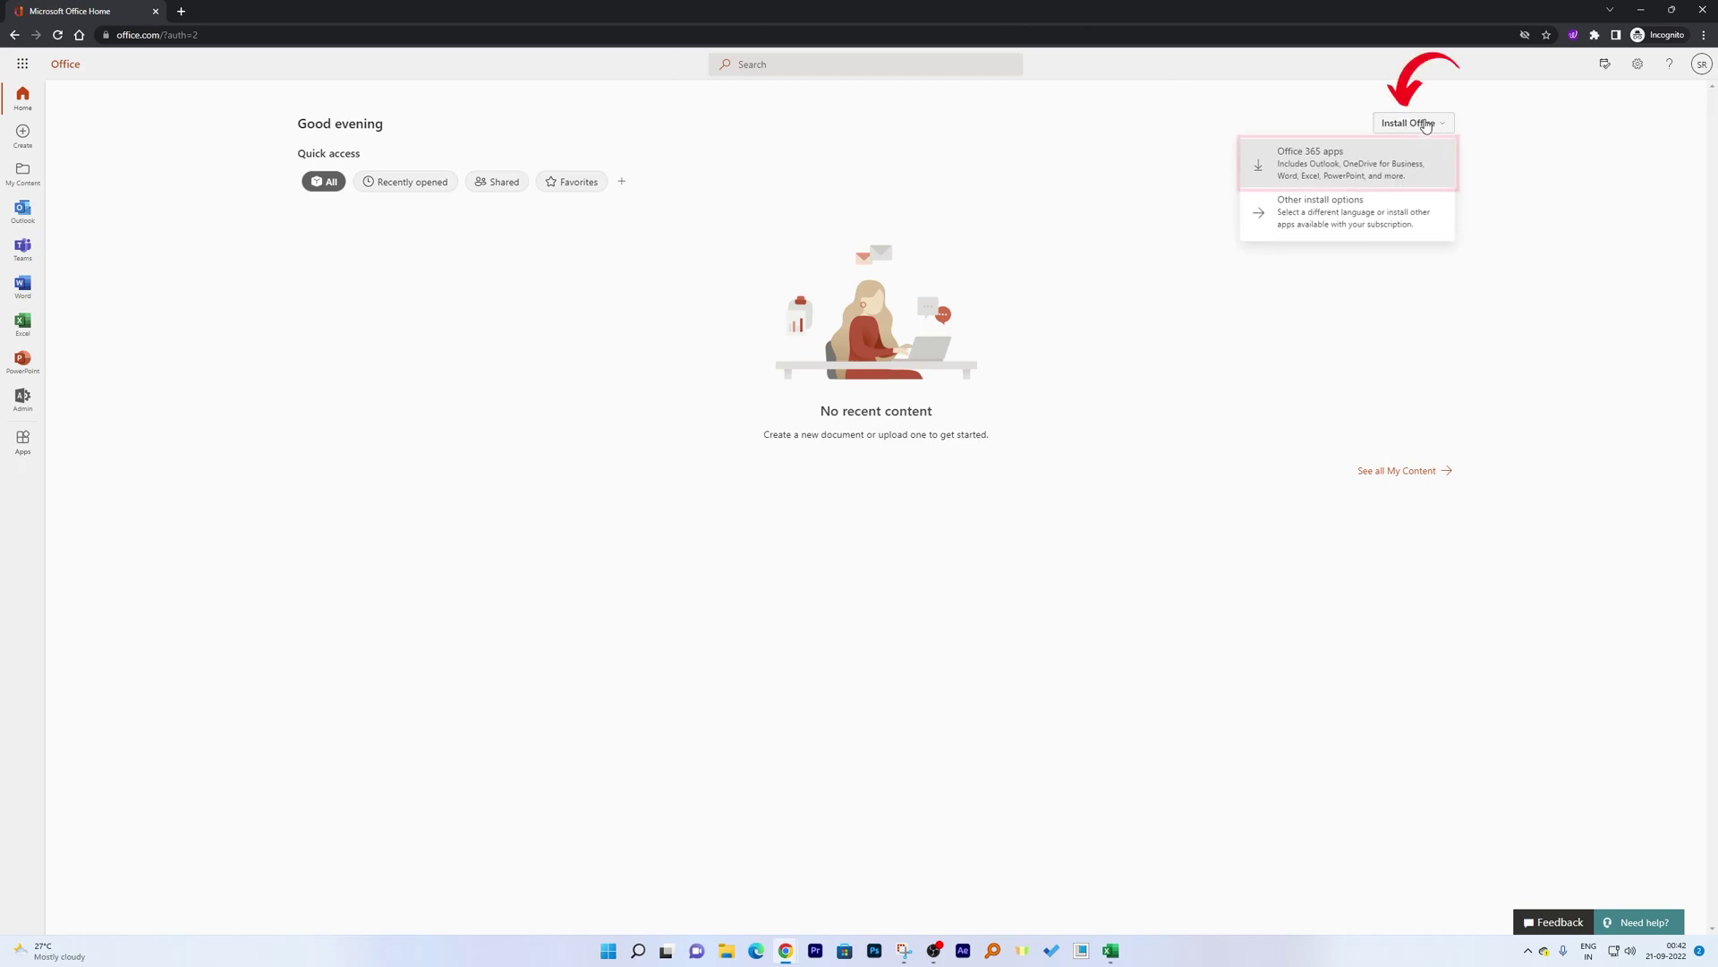
left_click(1326, 163)
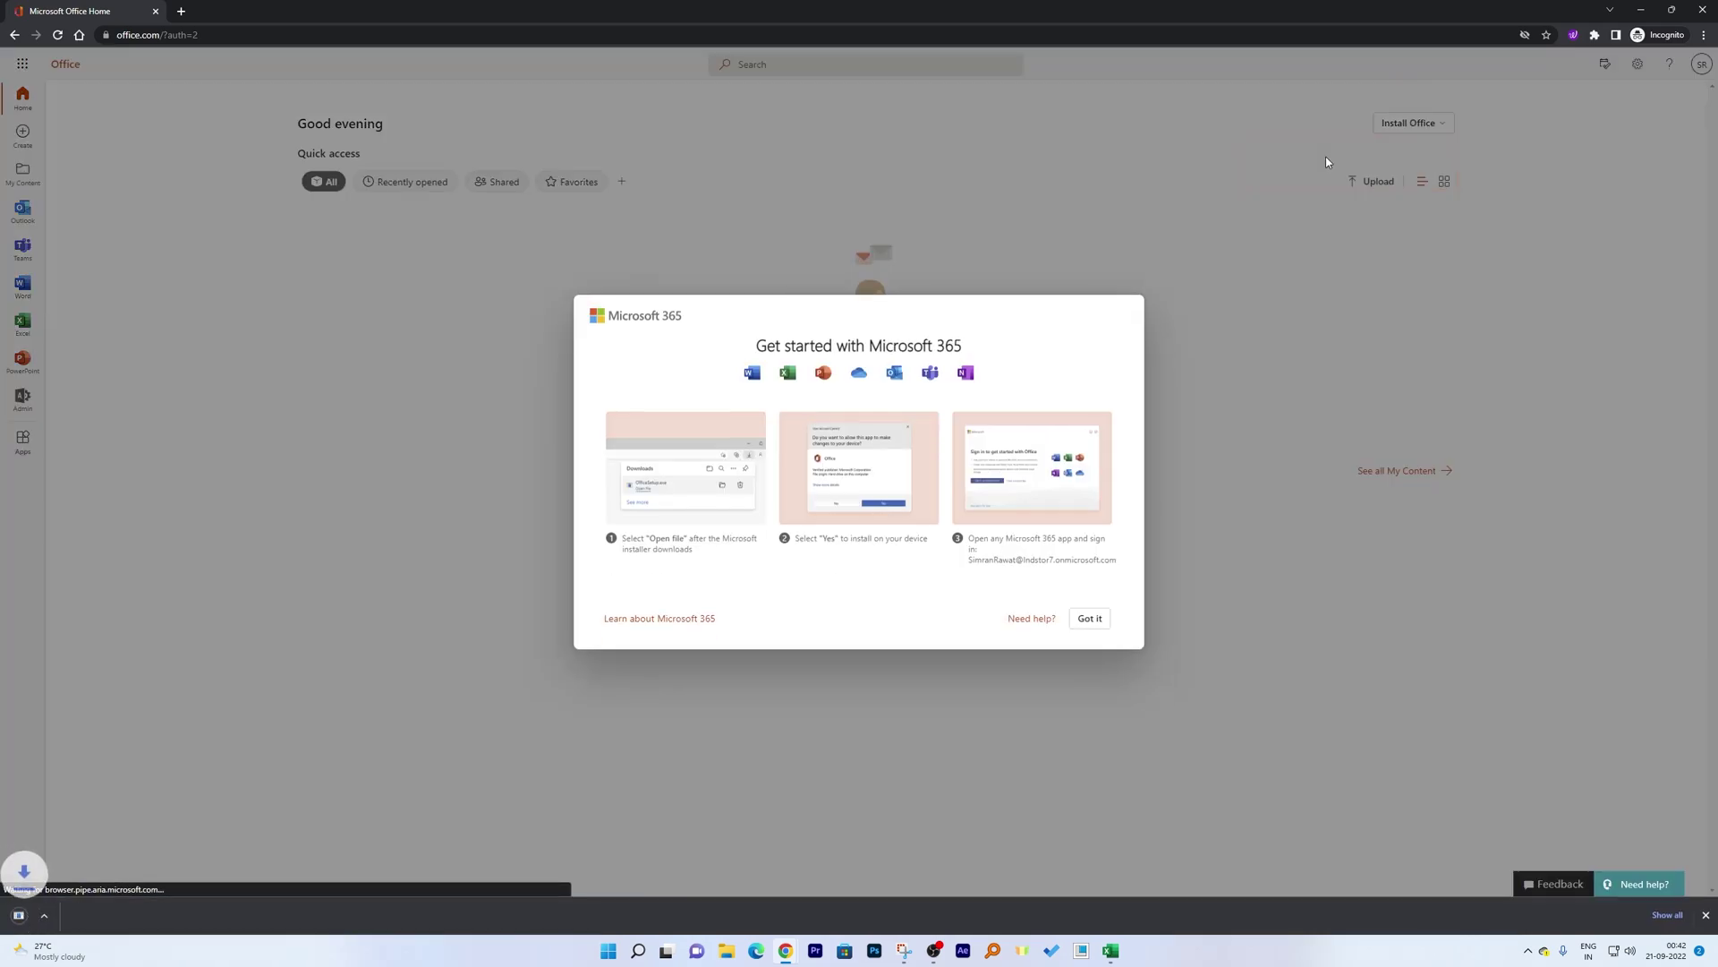
left_click(1090, 617)
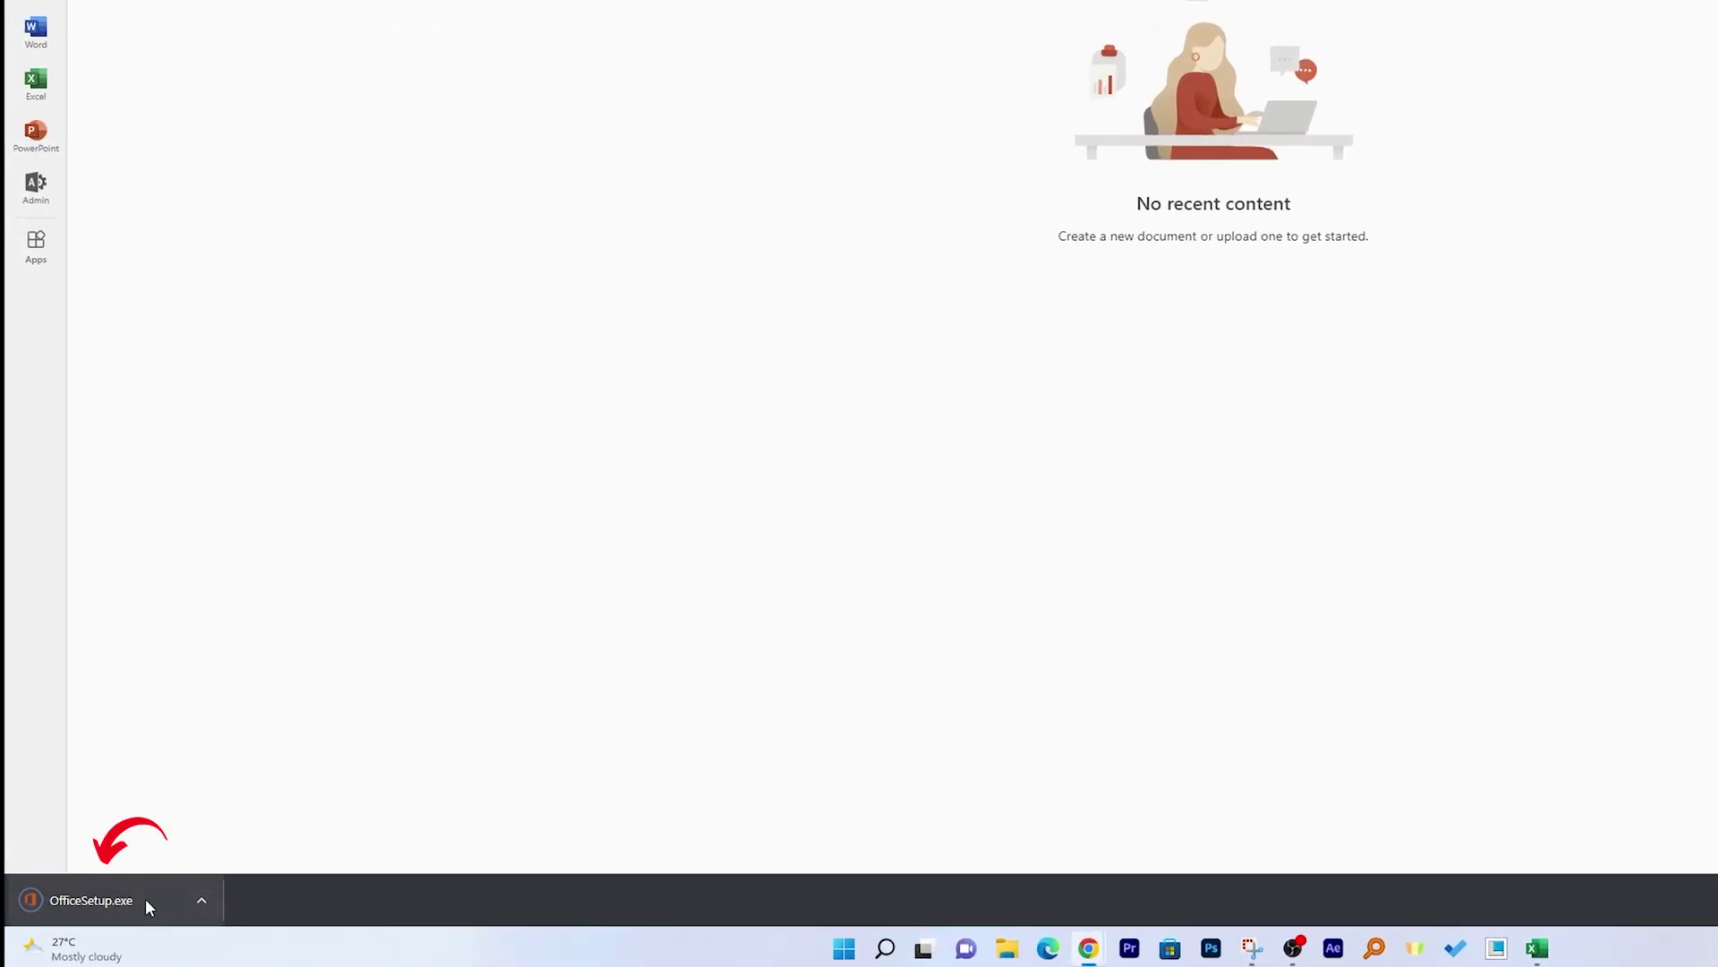
left_click(215, 899)
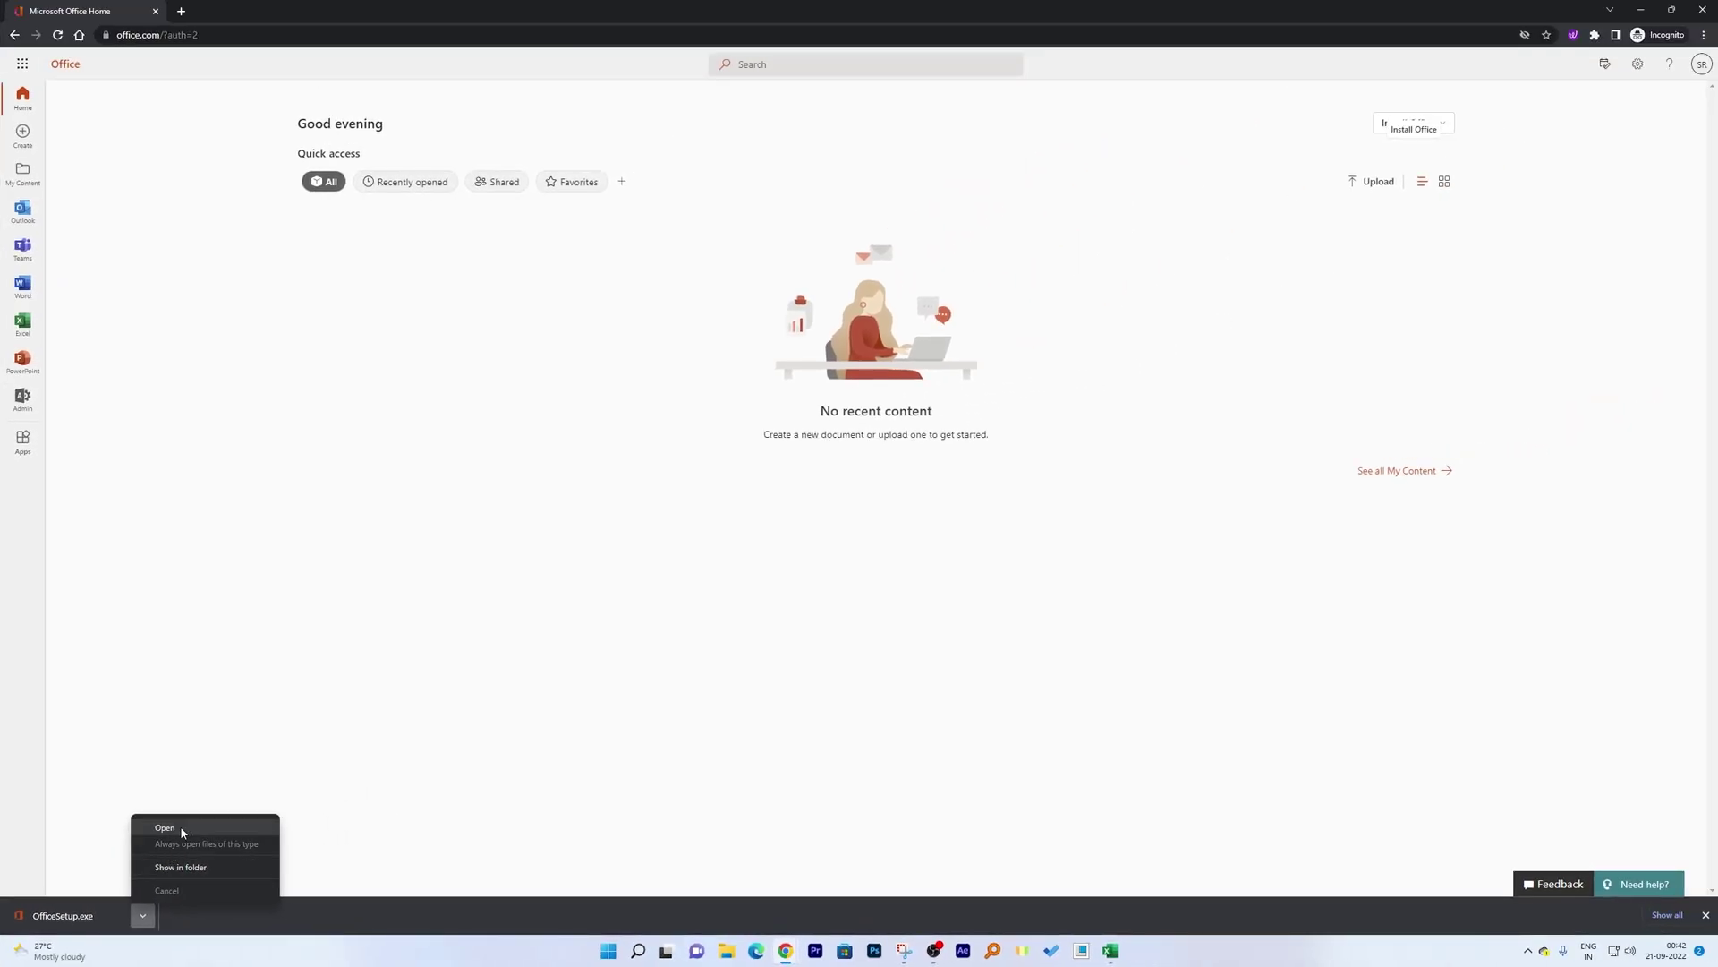
Run the downloaded OfficeSetup.exe and let Office finish installing.
left_click(181, 829)
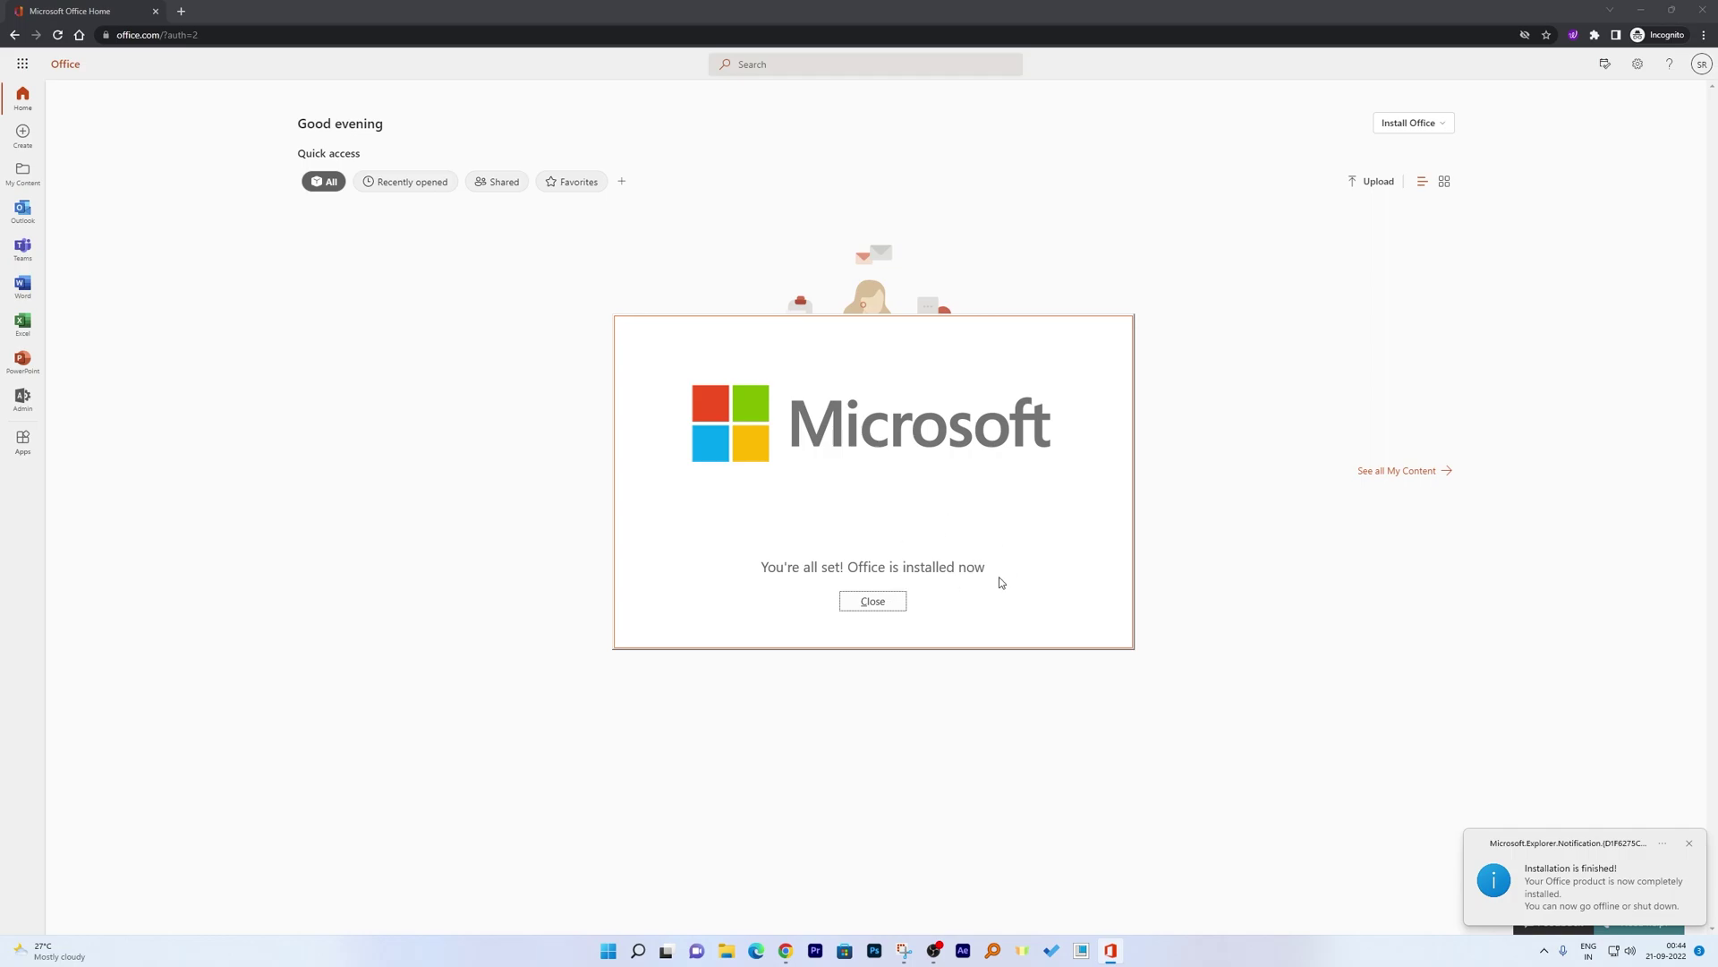
Close the installer and launch Word from the Start menu's pinned apps.
left_click(897, 597)
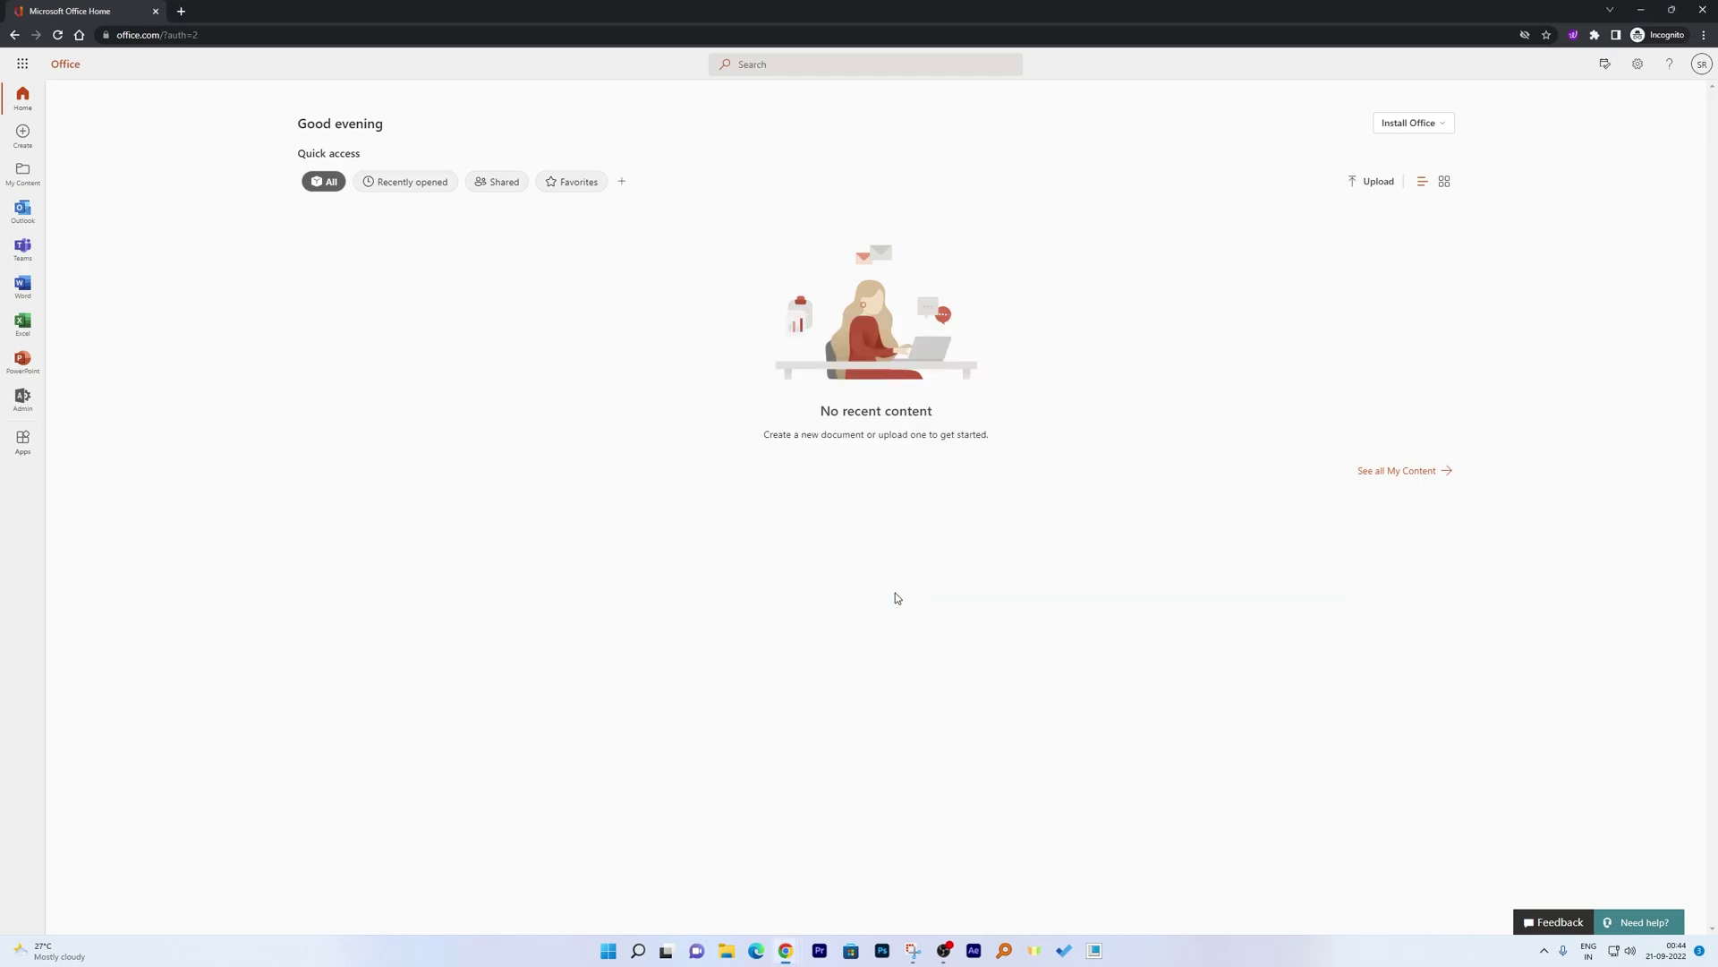
left_click(623, 950)
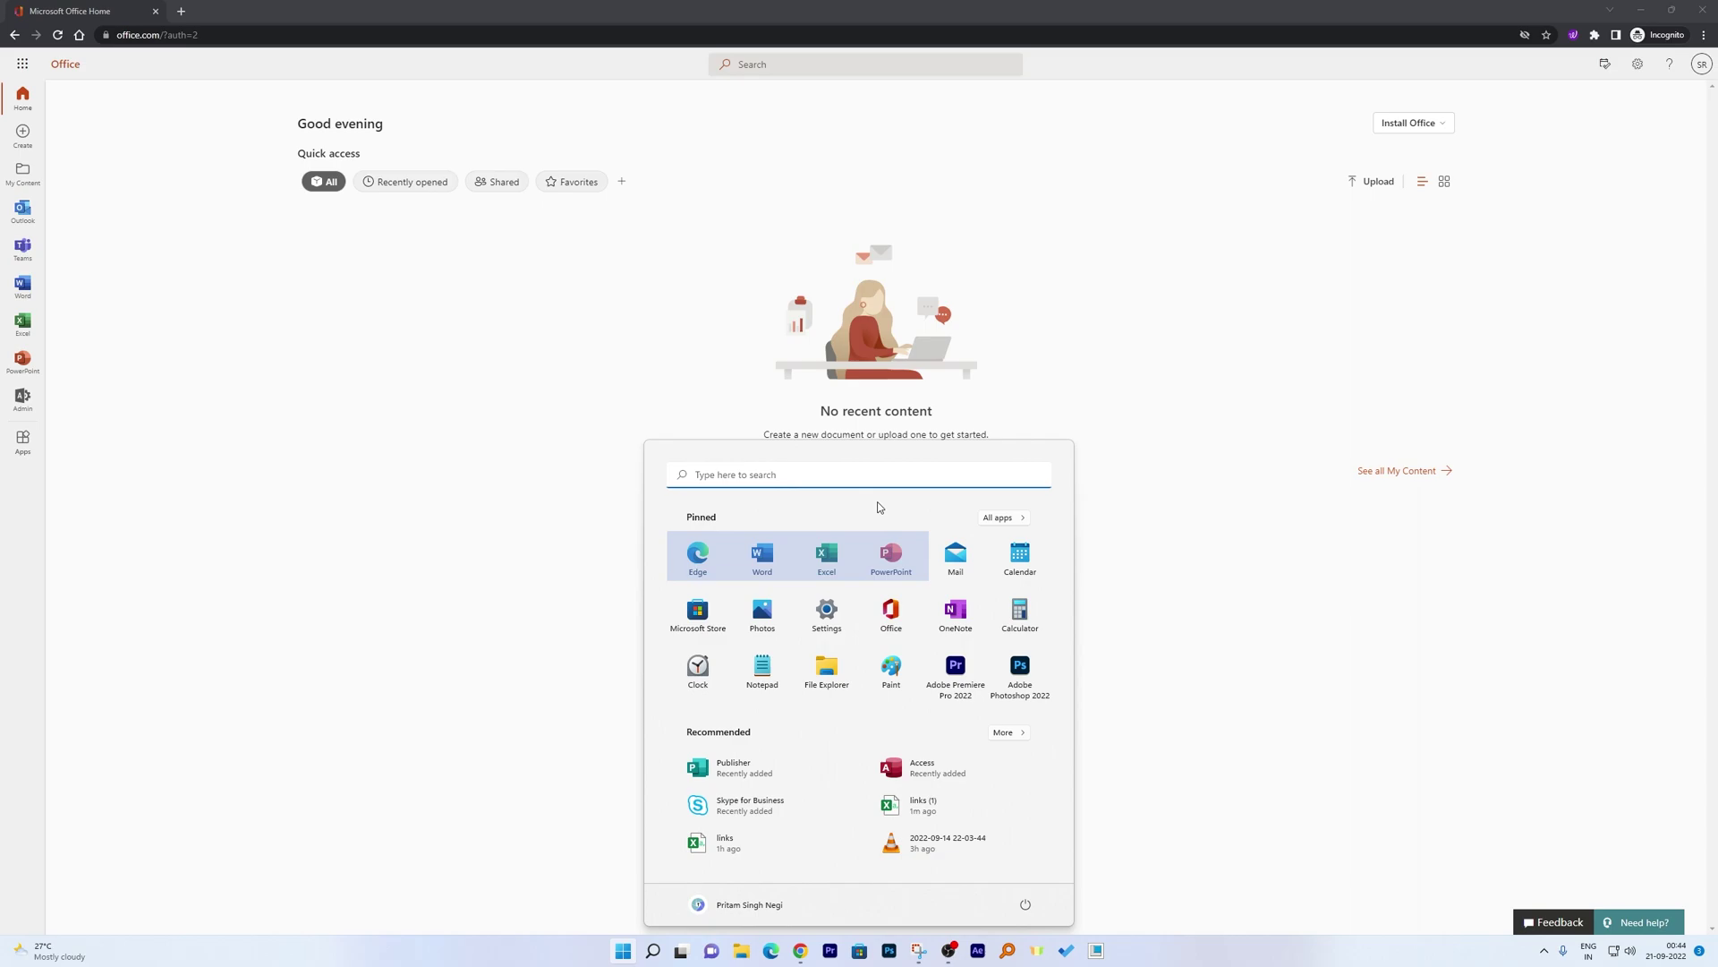
left_click(764, 557)
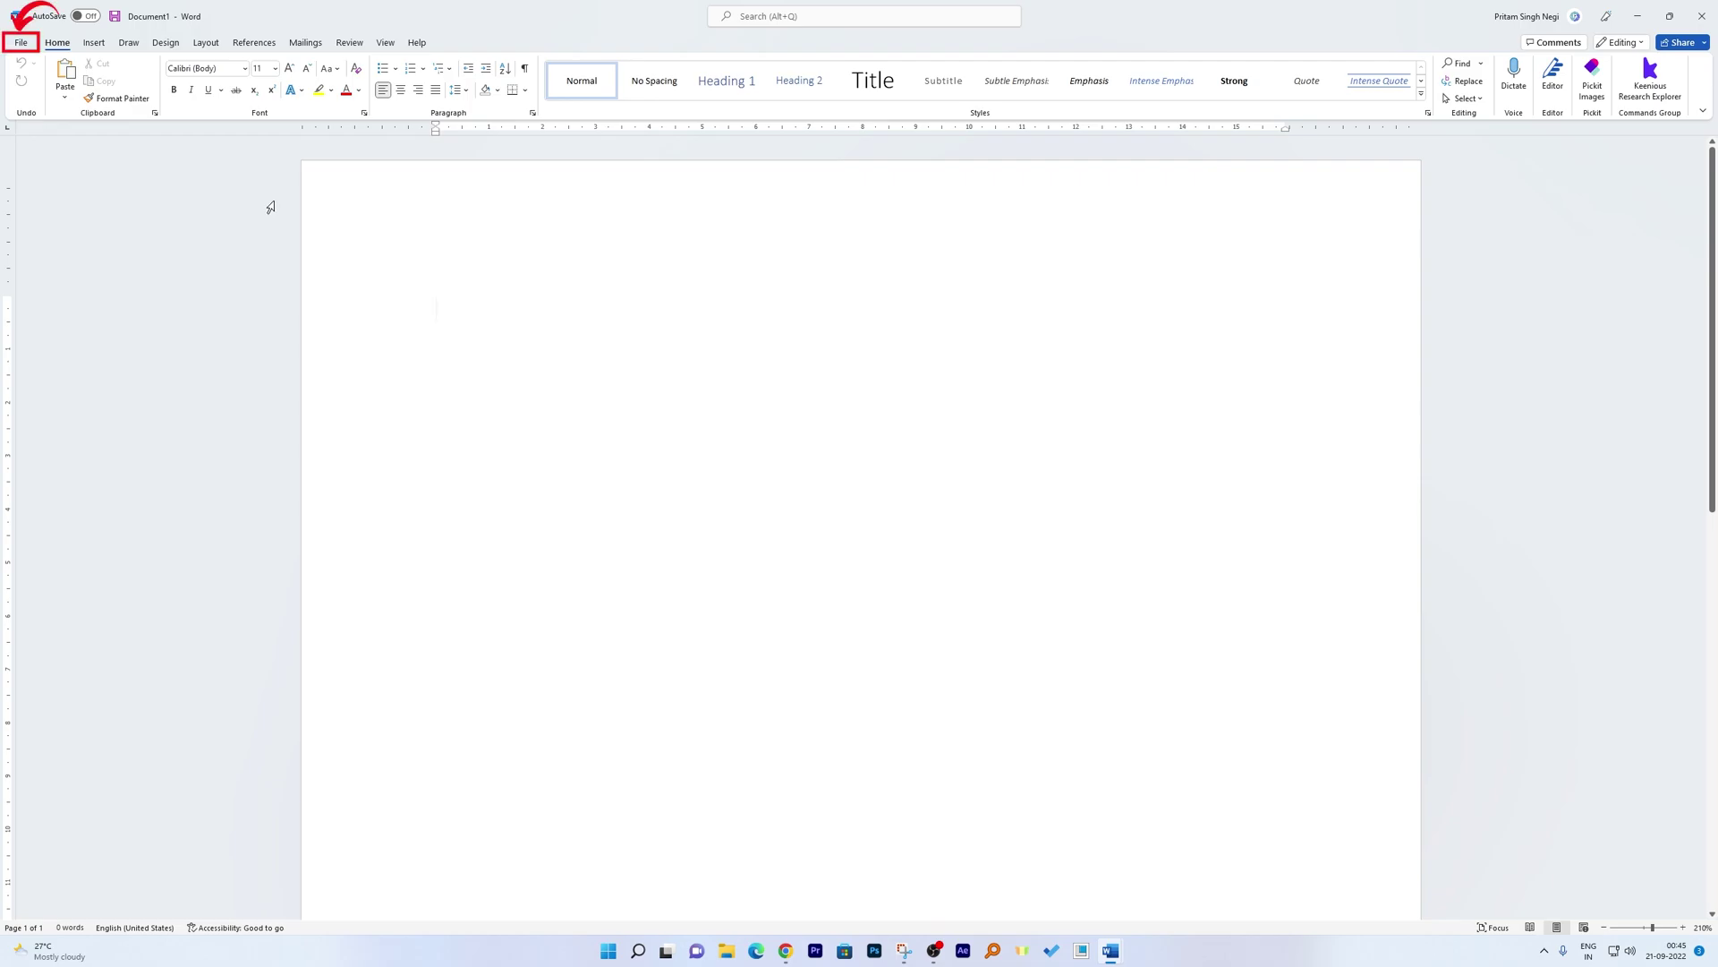
Check Word's Account page for sign-in and product details, then minimize Word.
left_click(28, 41)
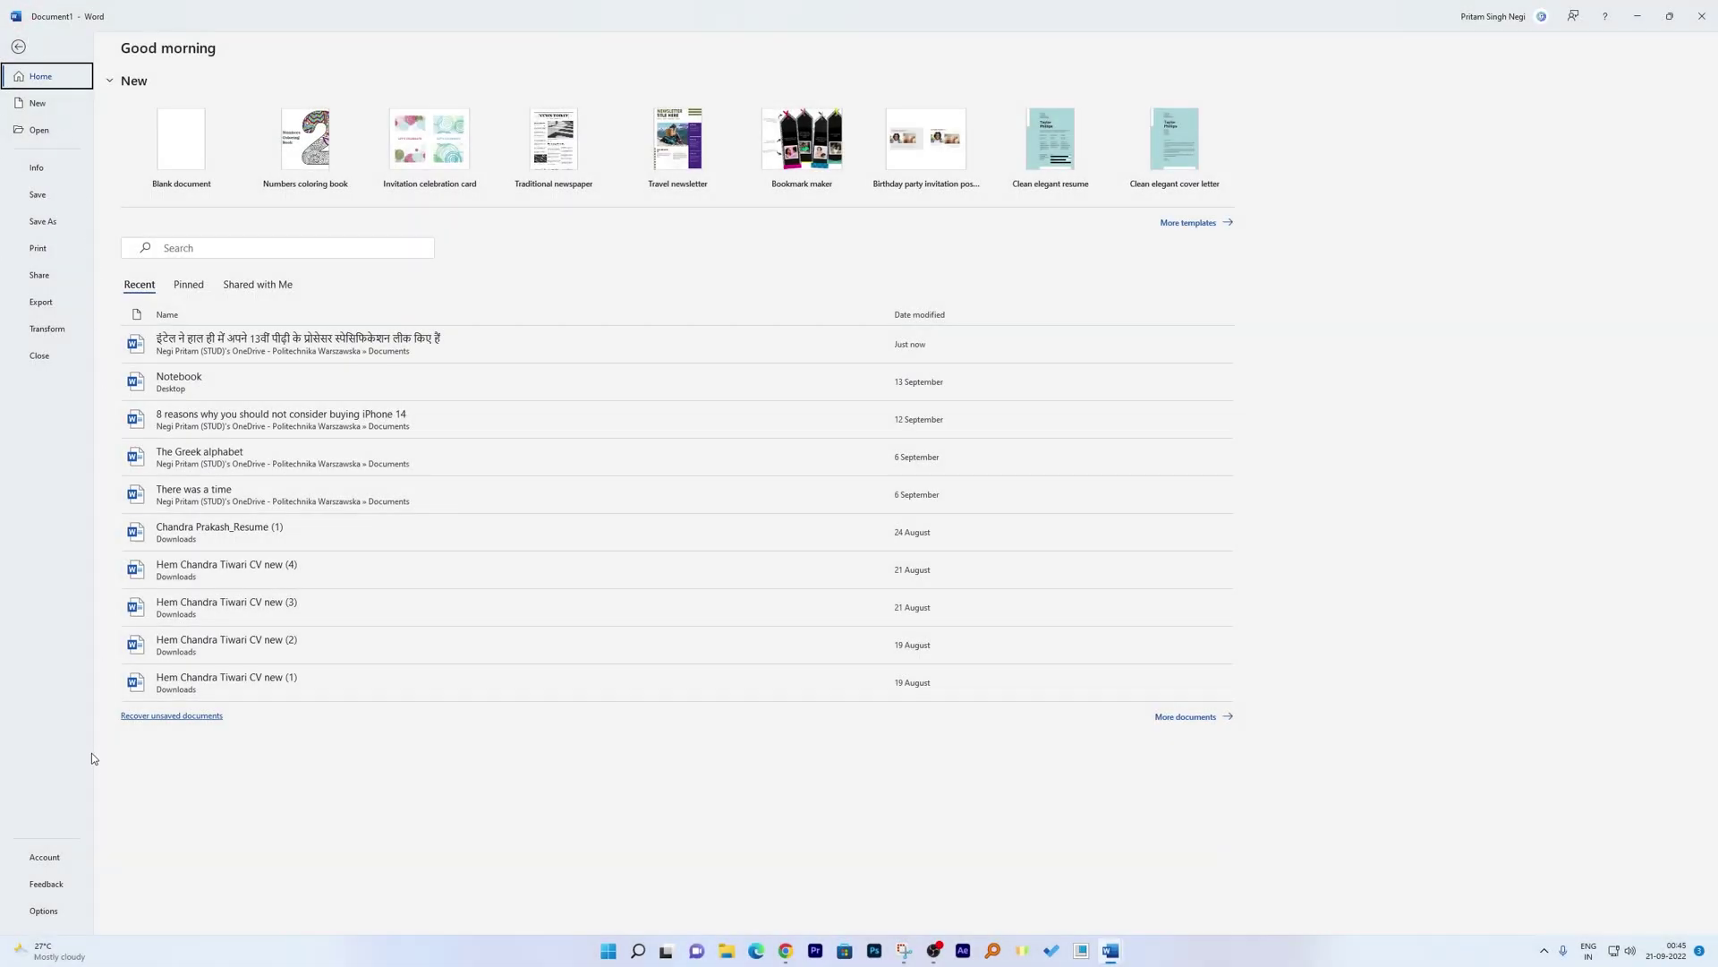
left_click(67, 855)
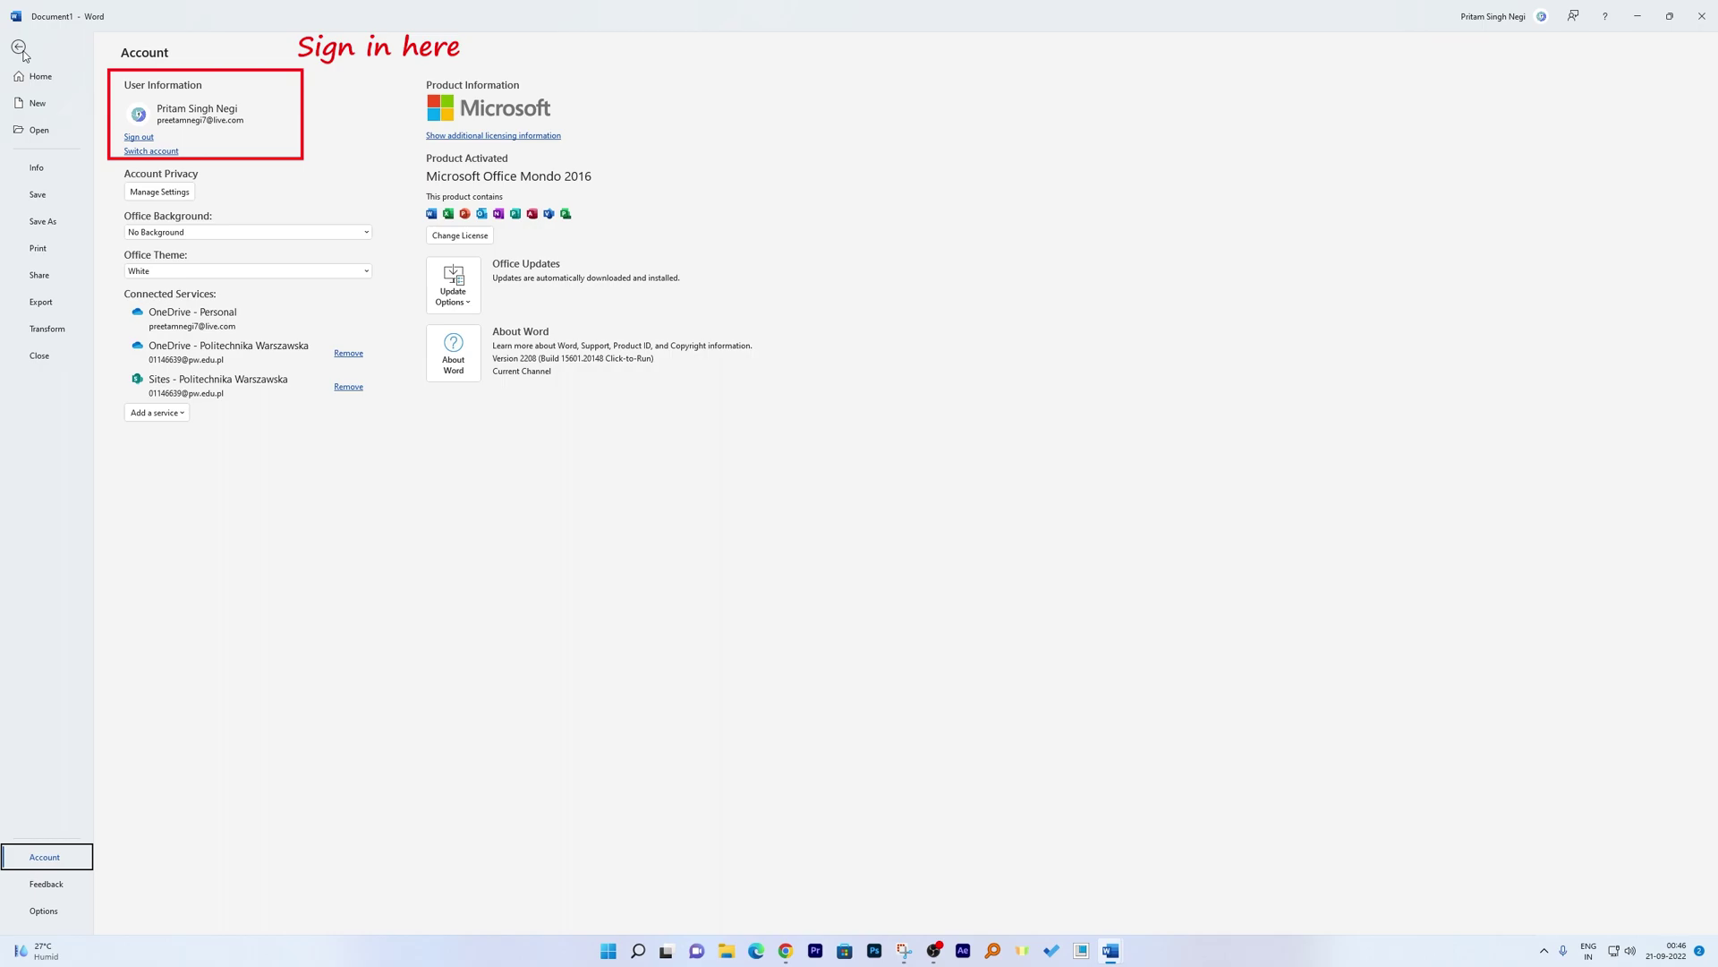
left_click(21, 51)
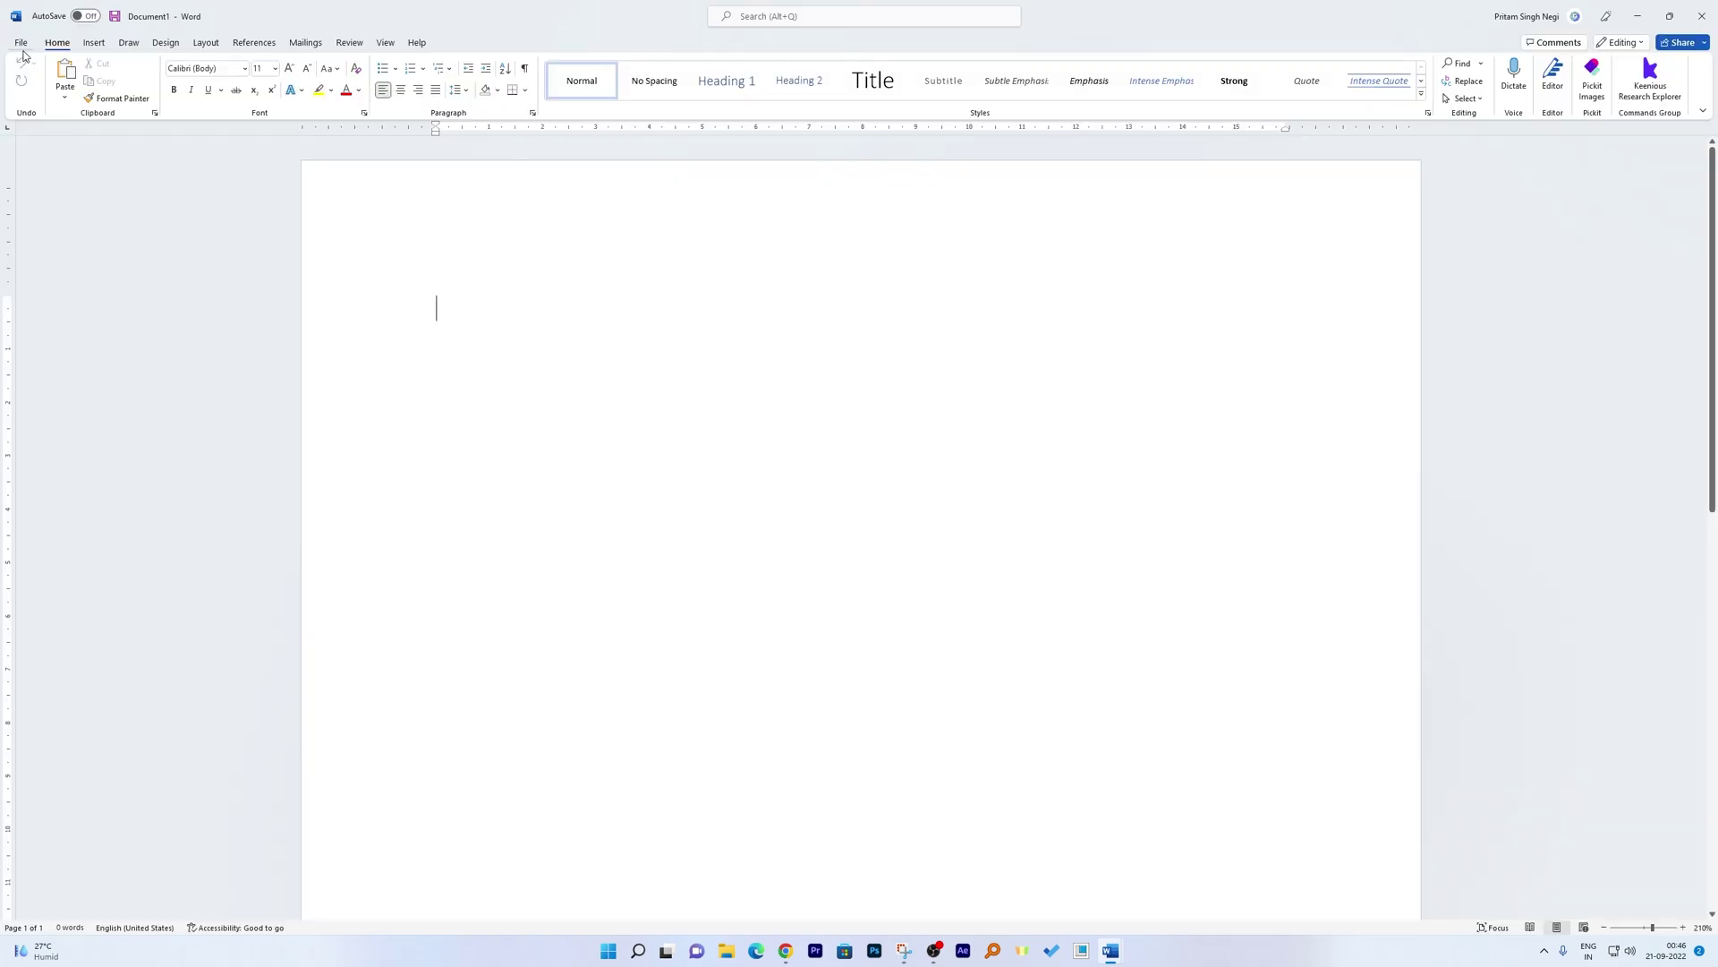
left_click(1638, 16)
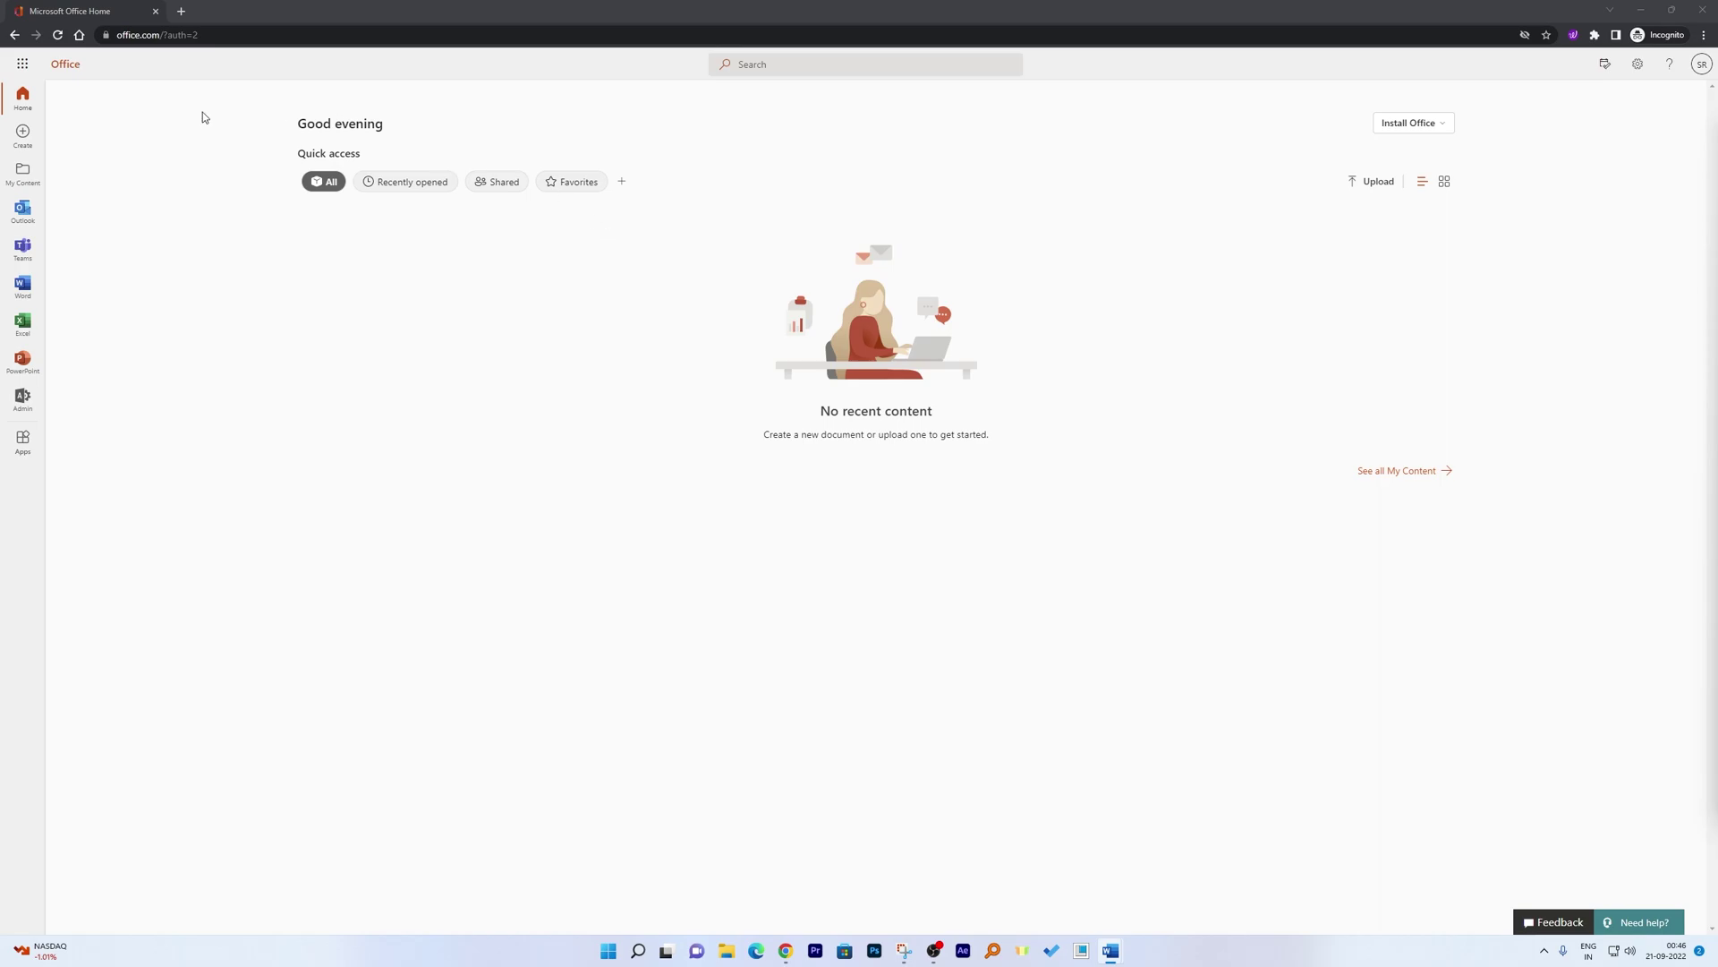
Go forward a page, then close the Incognito and regular Chrome windows.
left_click(36, 35)
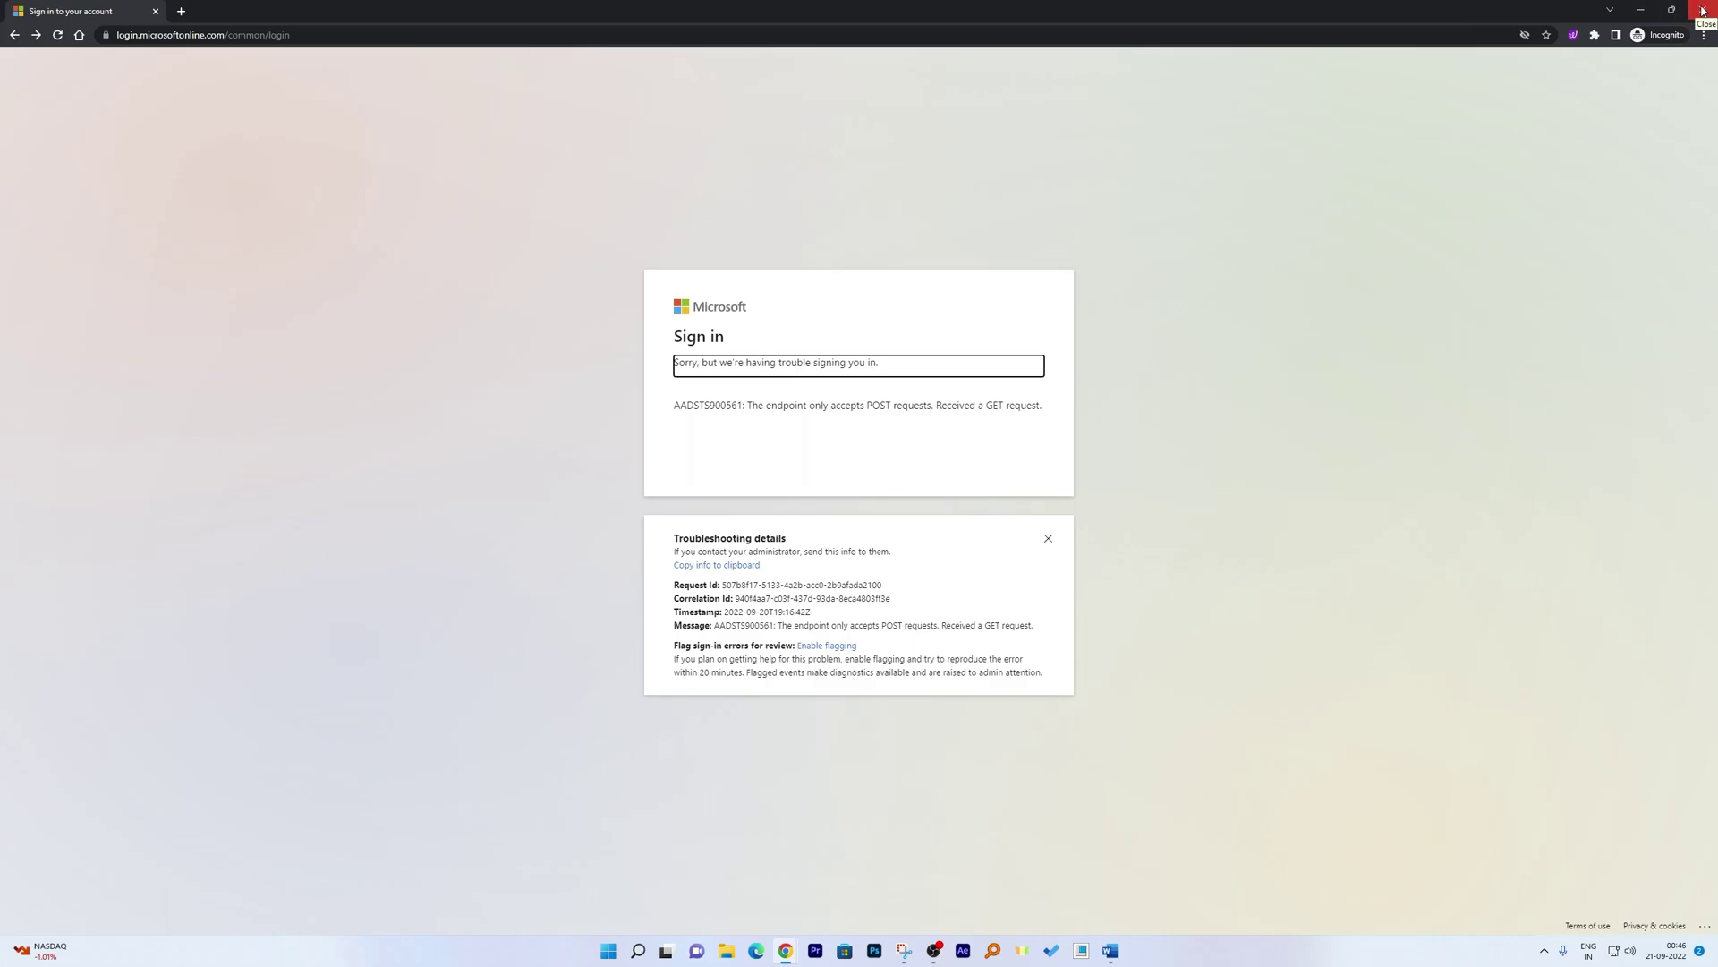
left_click(1704, 11)
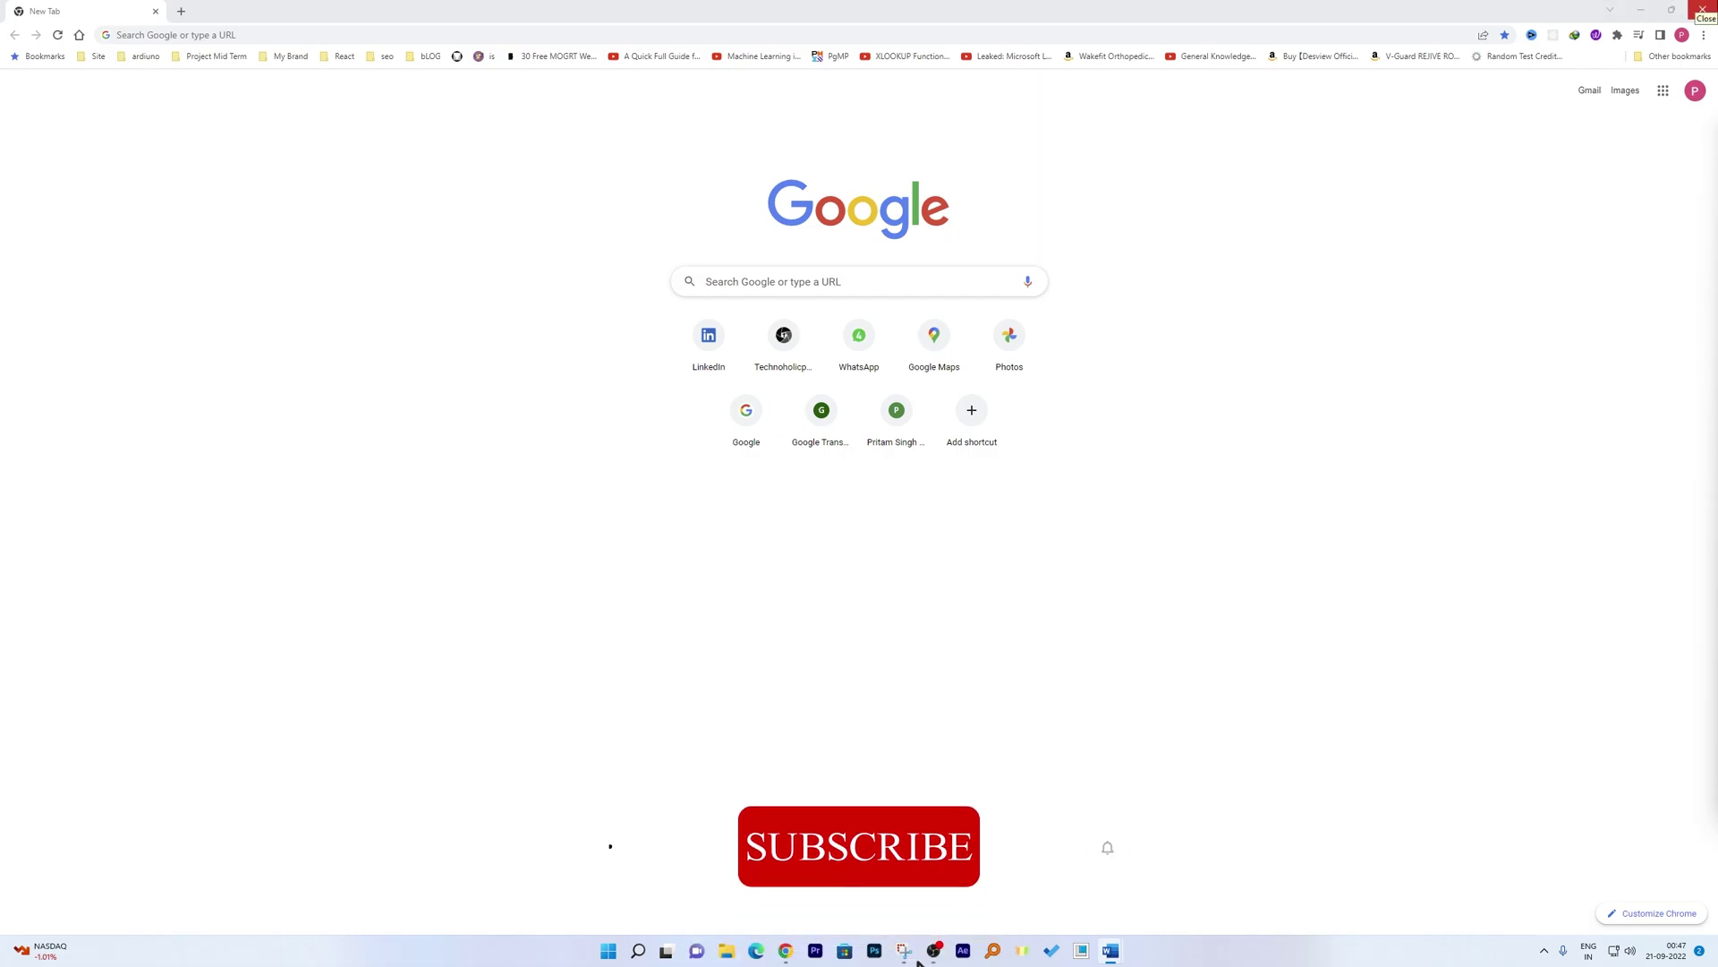
left_click(1702, 9)
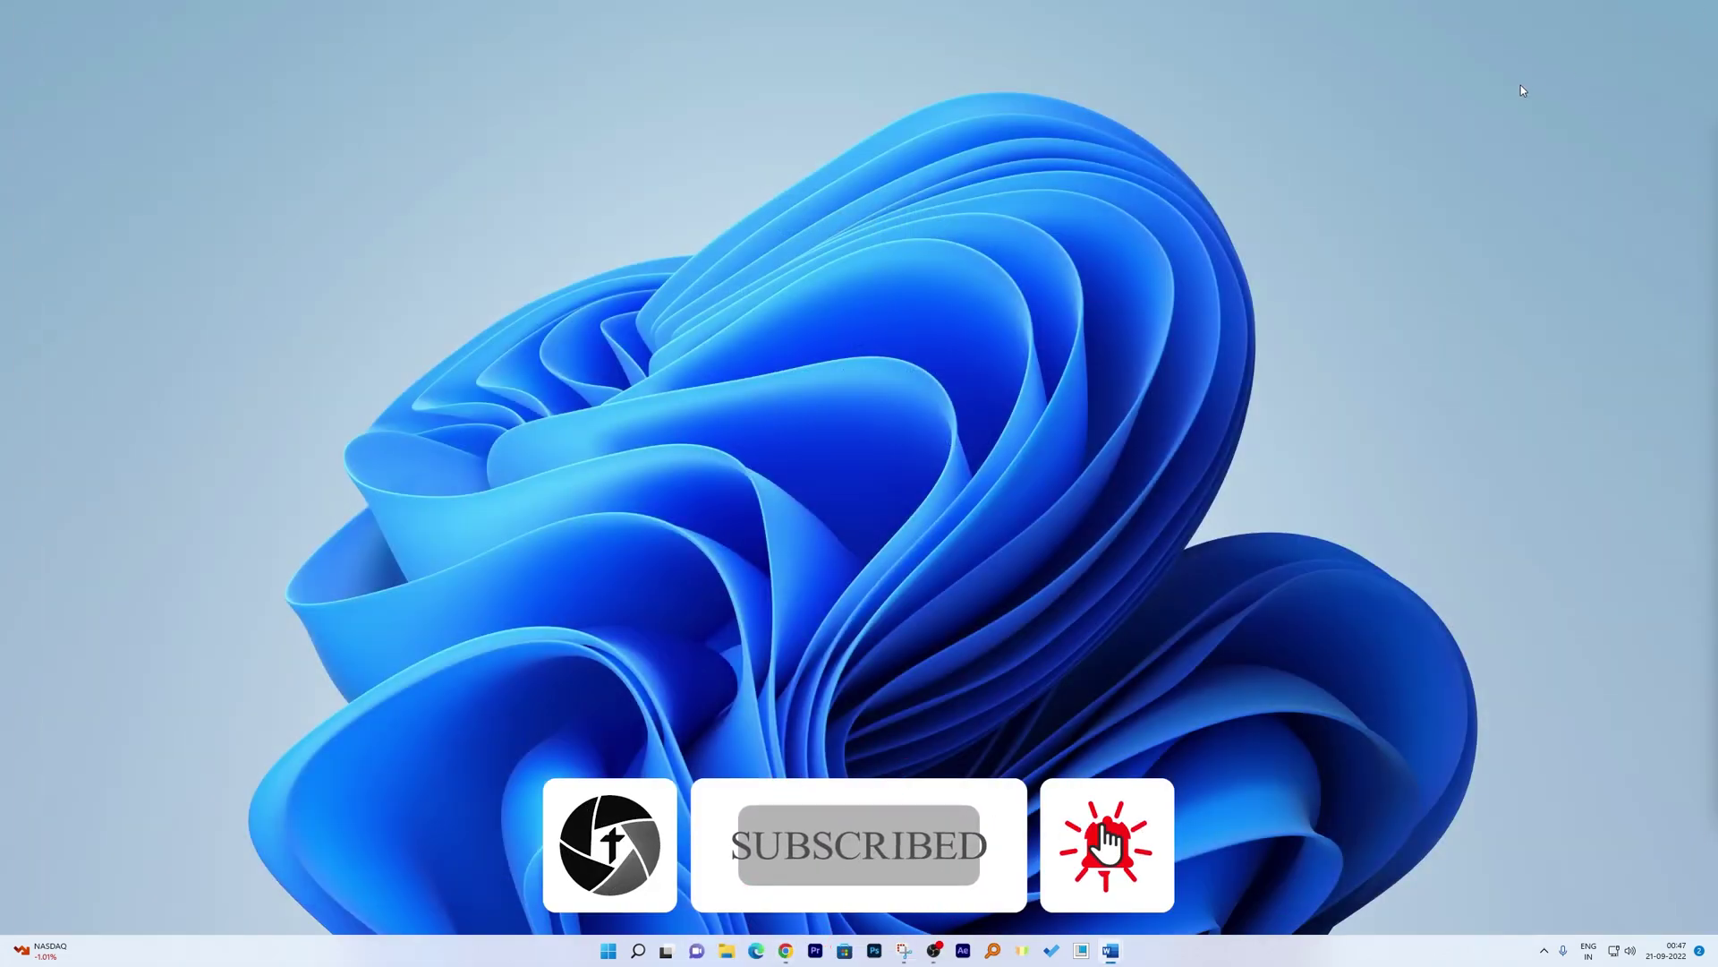